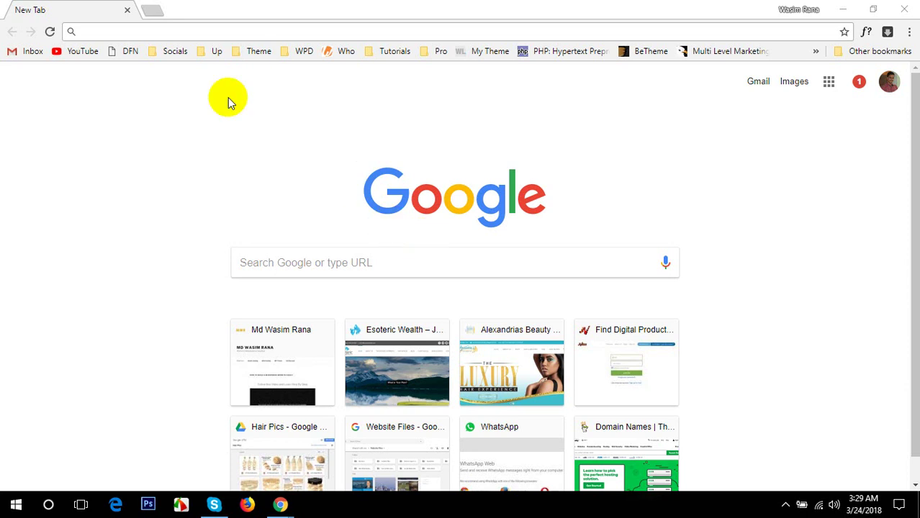
Load siteground.com in a new Chrome tab from the address-bar suggestion.
click(243, 33)
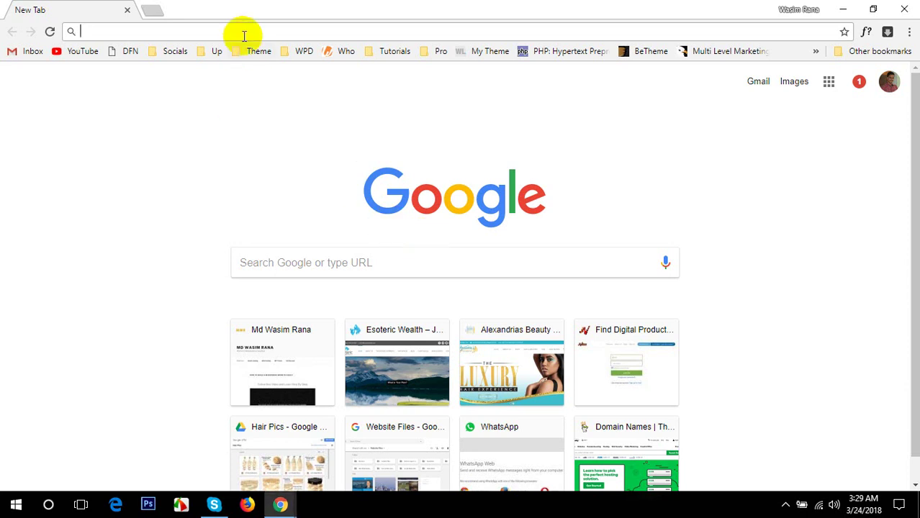
text(site)
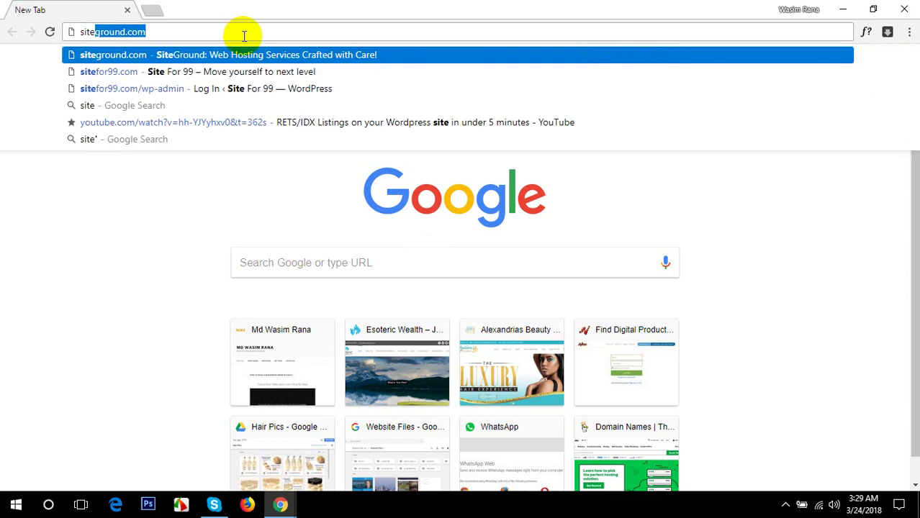
key(Return)
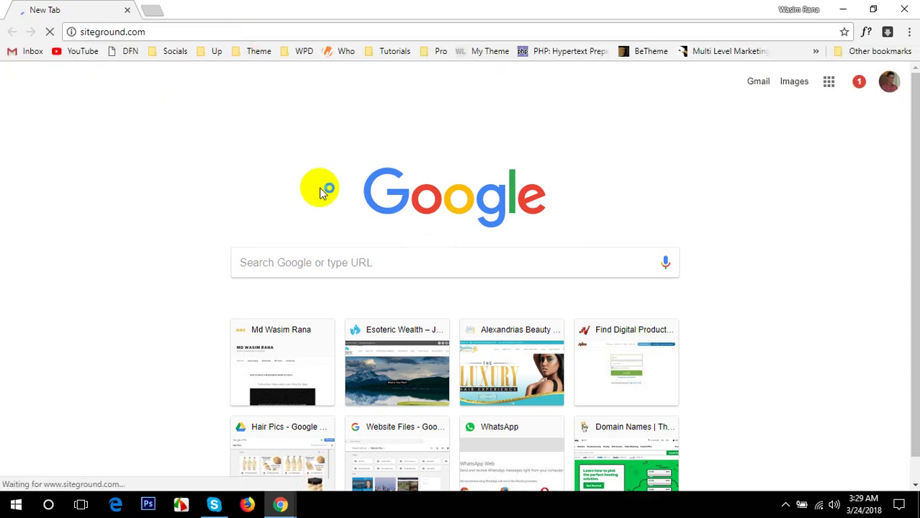
Go to the Web Hosting page showing StartUp ($3.95), GrowBig ($5.95) and GoGeek ($11.95) plans.
mouse_move(579, 155)
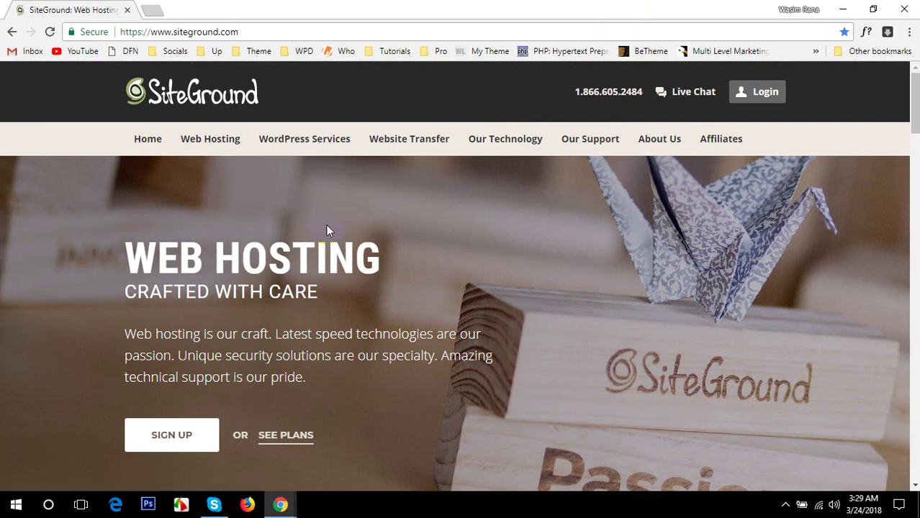
mouse_move(323, 168)
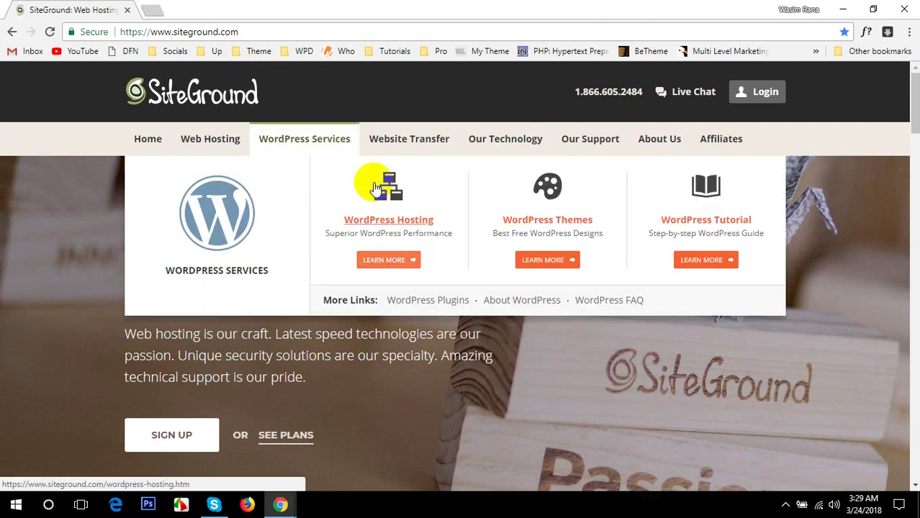
mouse_move(207, 141)
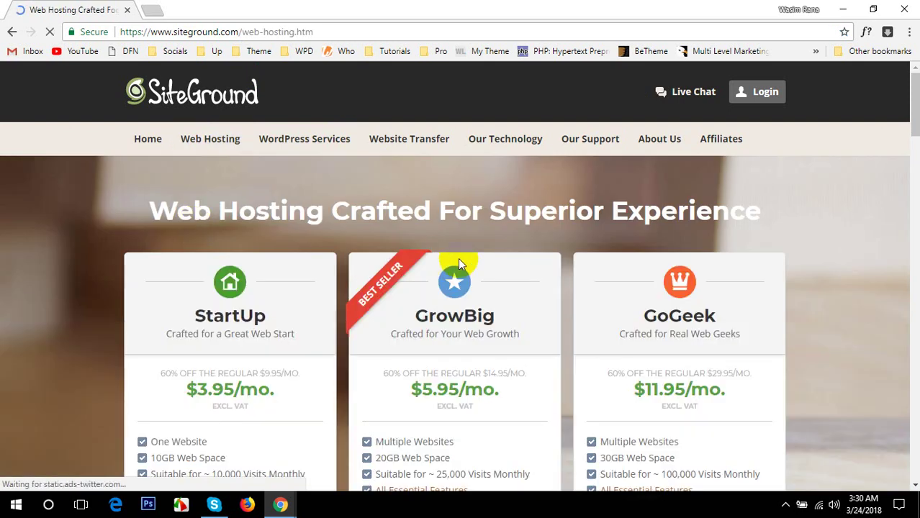
Review the plan cards and the Premium Features of each hosting plan.
scroll(339, 265, down, 1)
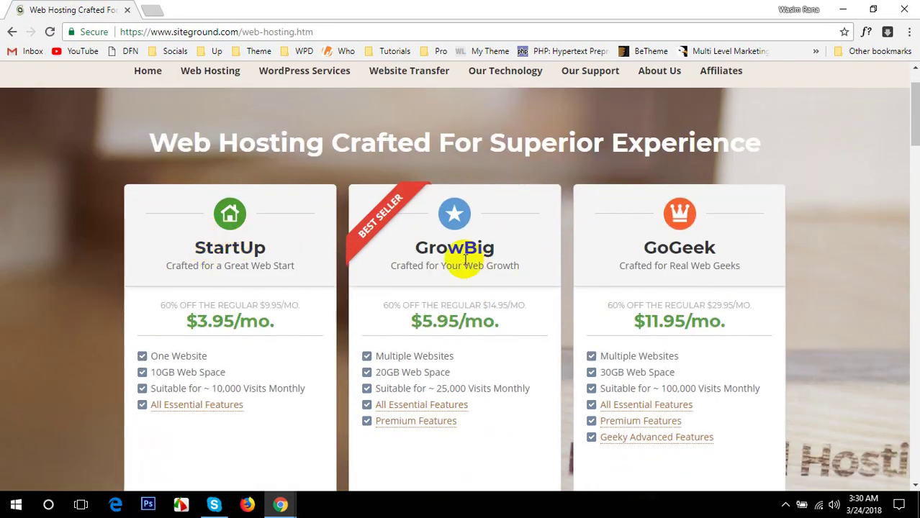
scroll(365, 270, down, 1)
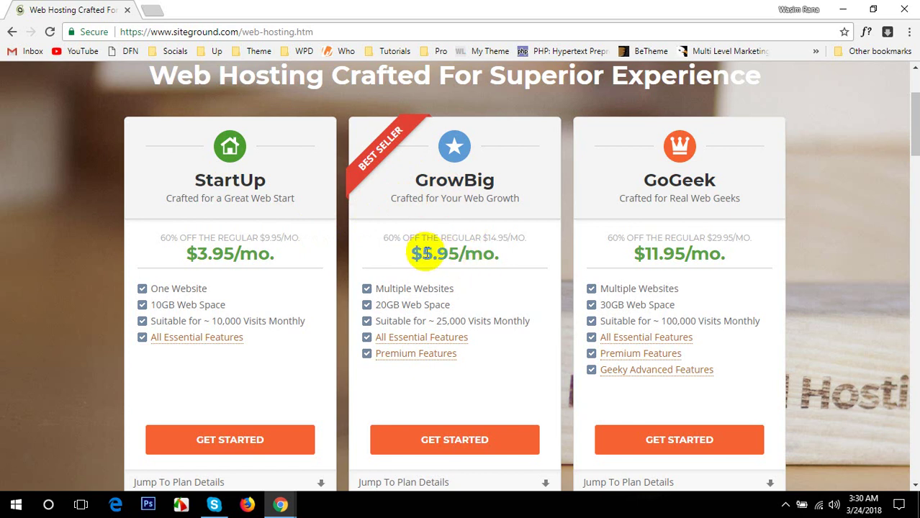
click(419, 181)
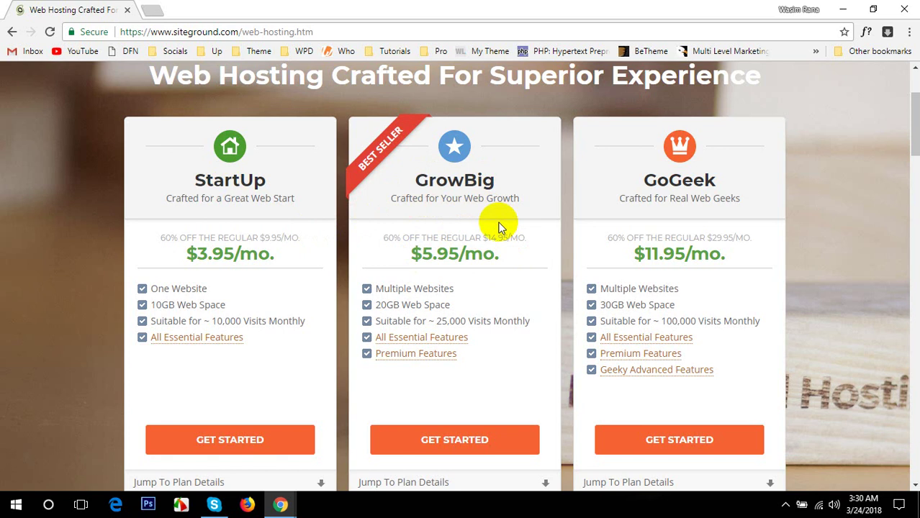
scroll(462, 243, down, 1)
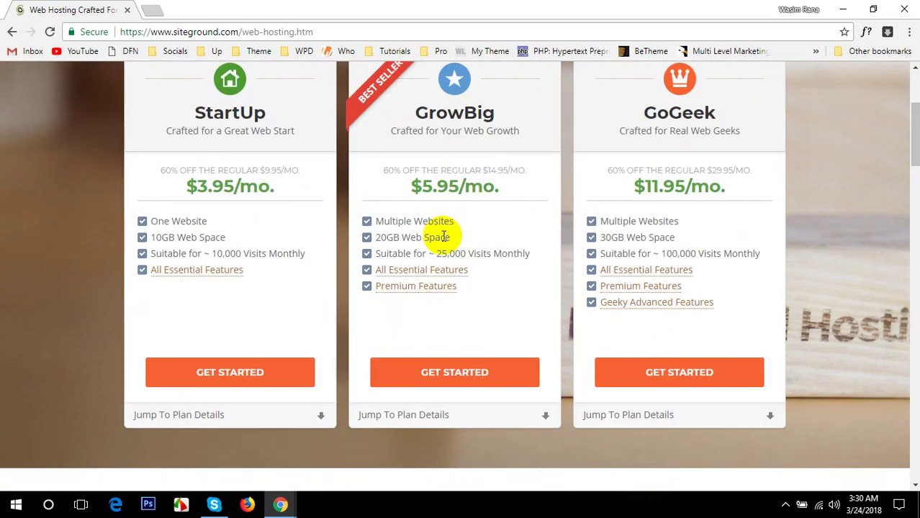
mouse_move(402, 288)
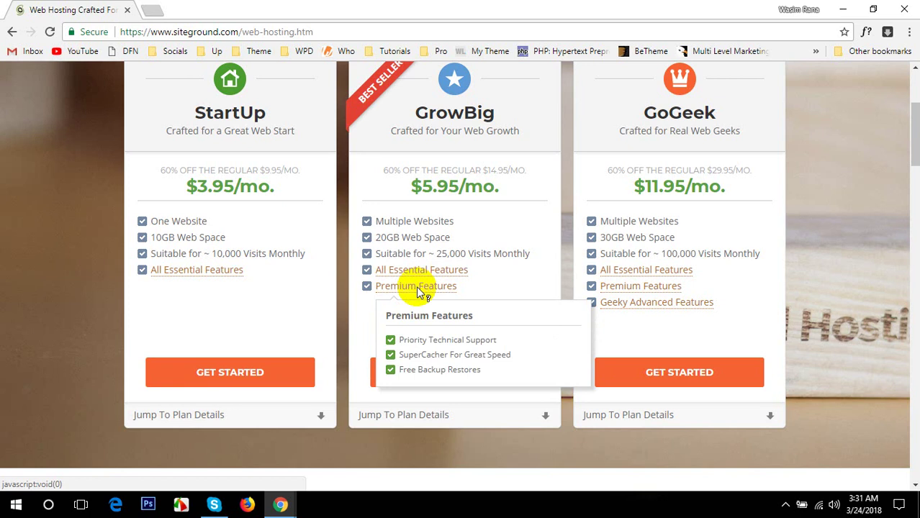
Compare GrowBig's $5.95/mo, 20GB space and ~25,000 visits against the other plans.
scroll(413, 165, up, 1)
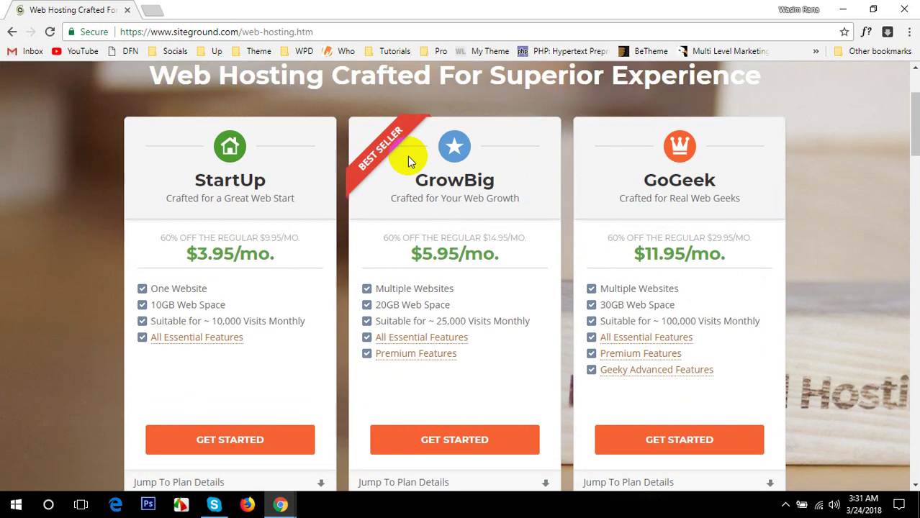
double_click(427, 186)
click(475, 235)
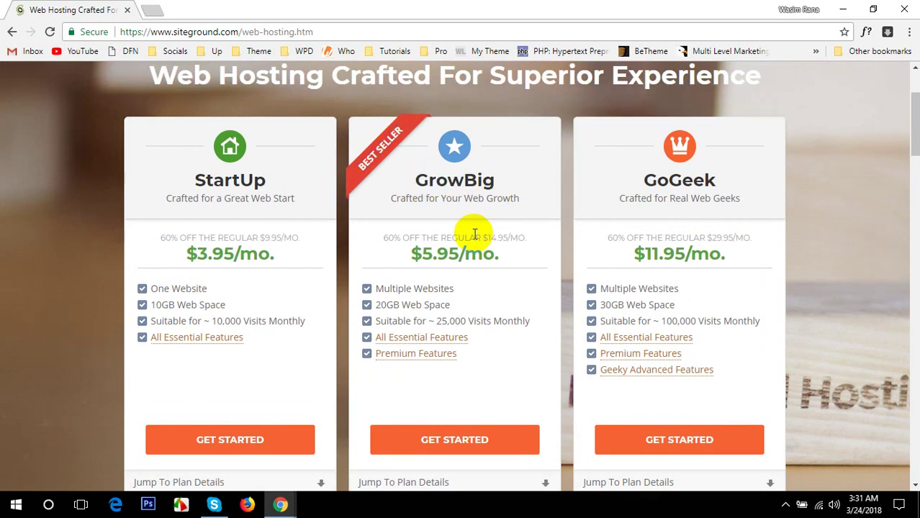
scroll(458, 255, up, 1)
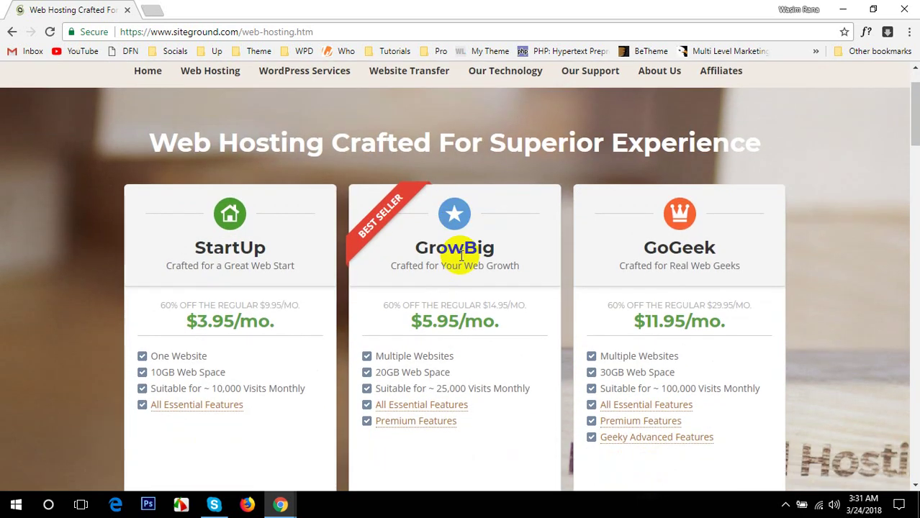
scroll(458, 257, down, 2)
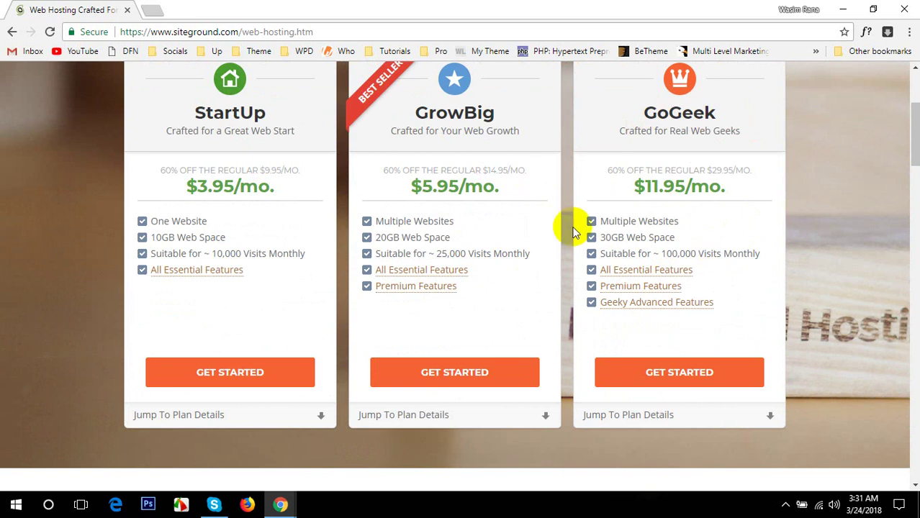
scroll(574, 232, up, 1)
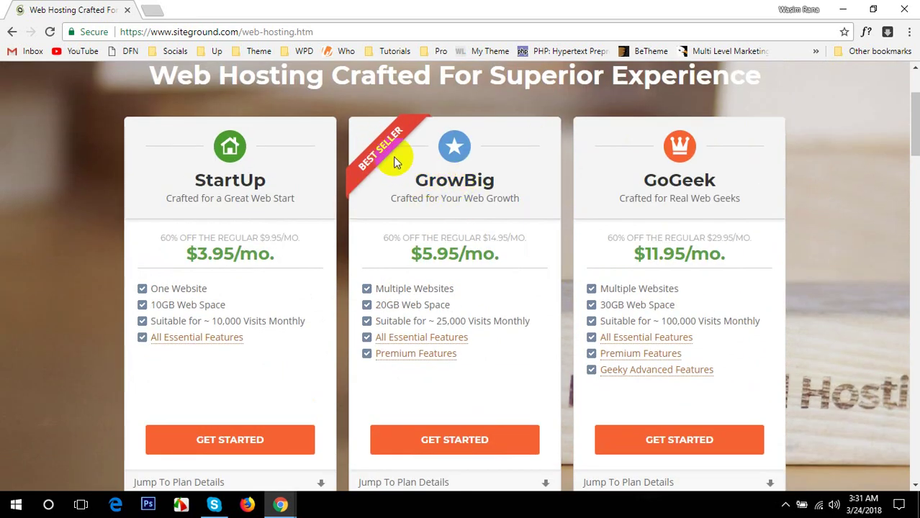
scroll(382, 140, down, 2)
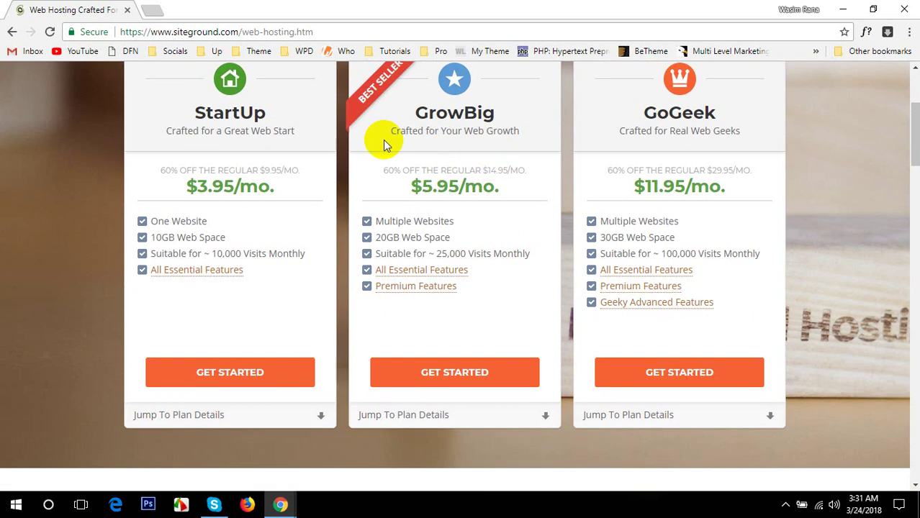
scroll(480, 236, up, 2)
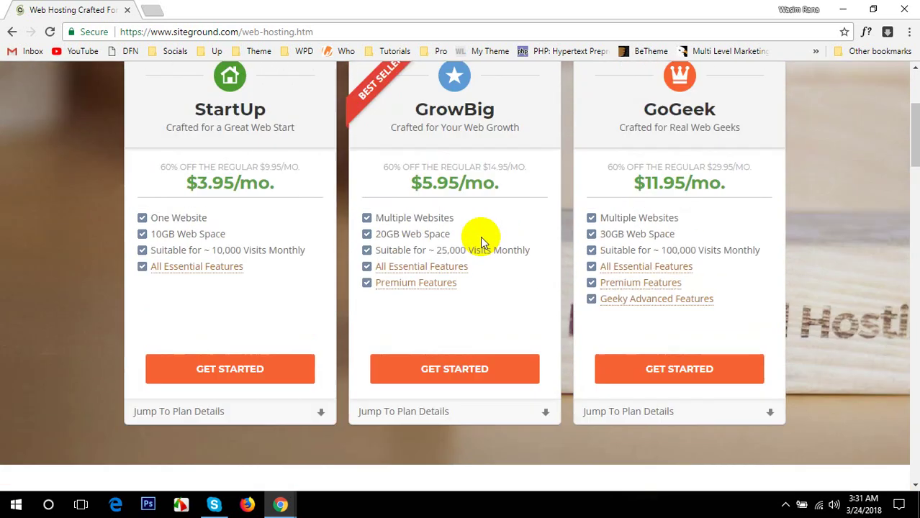
scroll(481, 236, down, 2)
Start the order for the GrowBig plan.
click(473, 314)
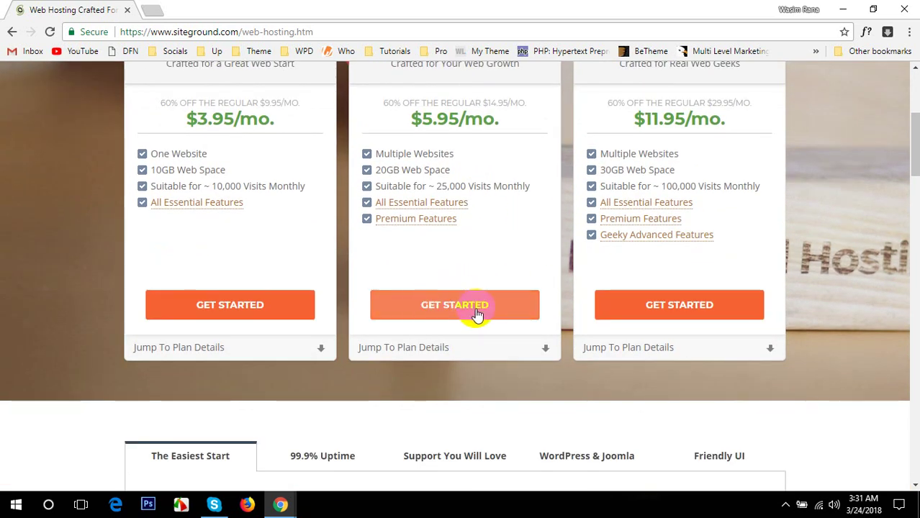
click(504, 305)
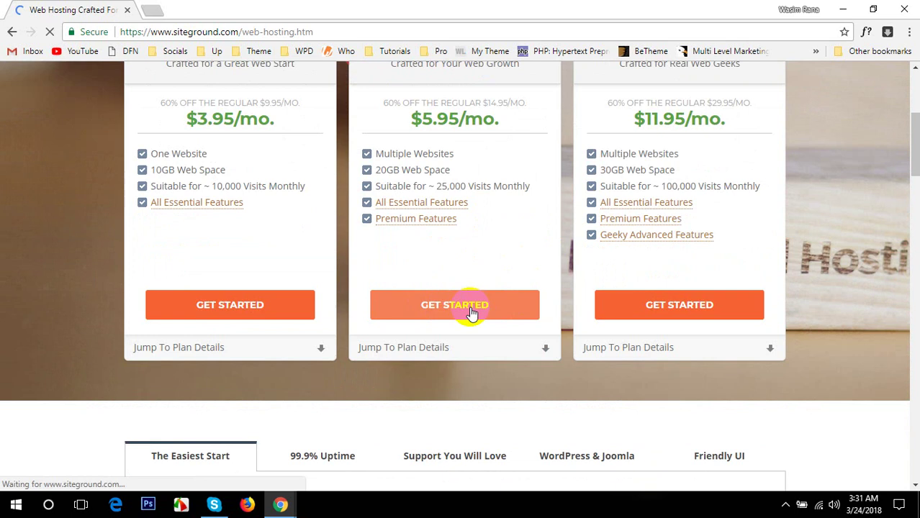
scroll(472, 314, down, 1)
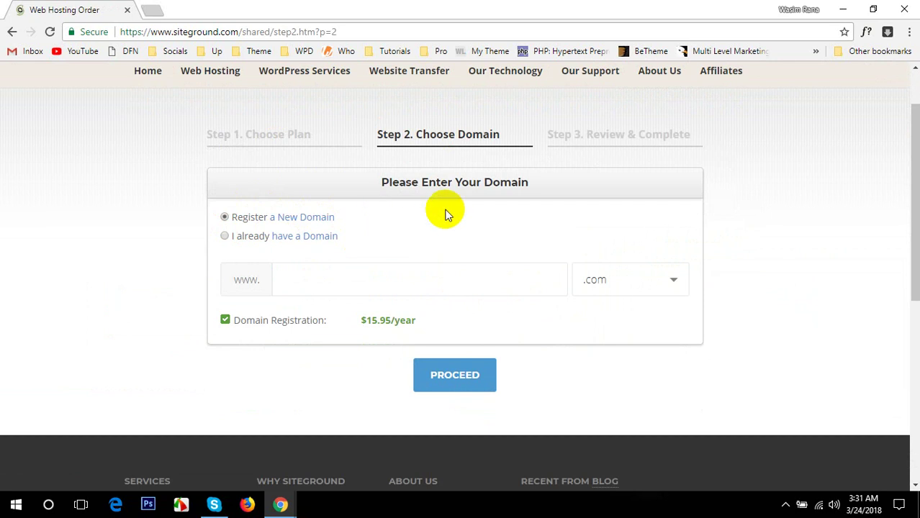
Keep 'Register a New Domain' selected and enter the new .com domain name.
click(321, 285)
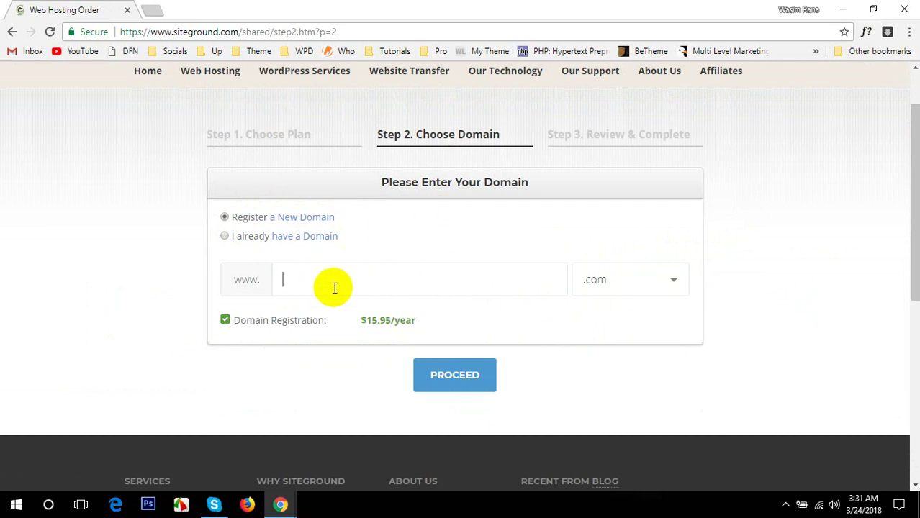
click(225, 238)
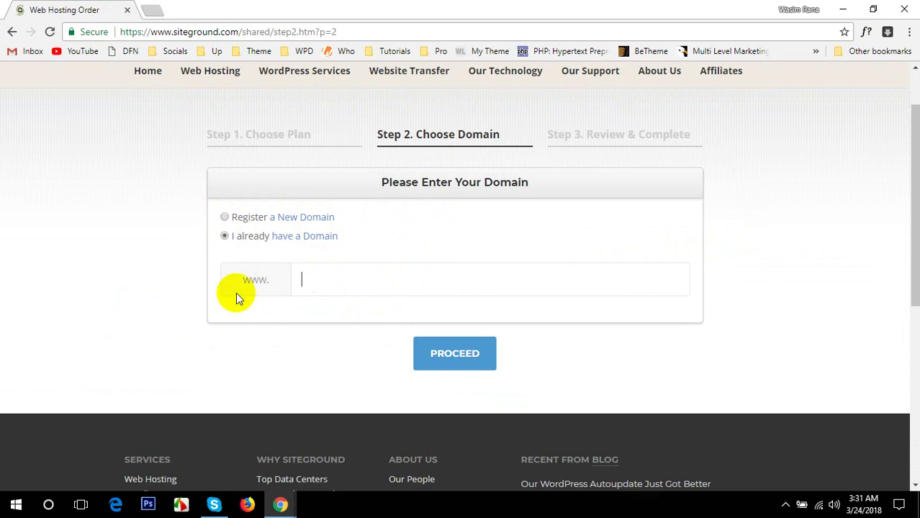
click(228, 219)
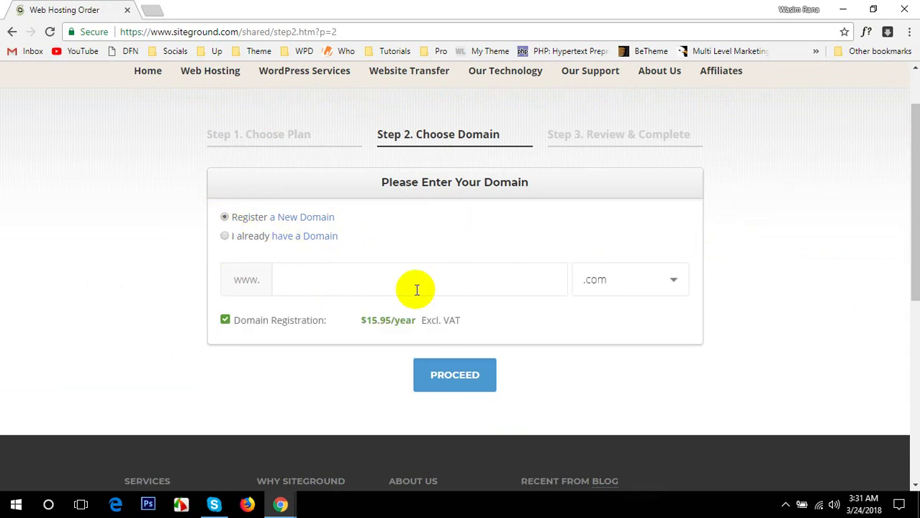
click(380, 277)
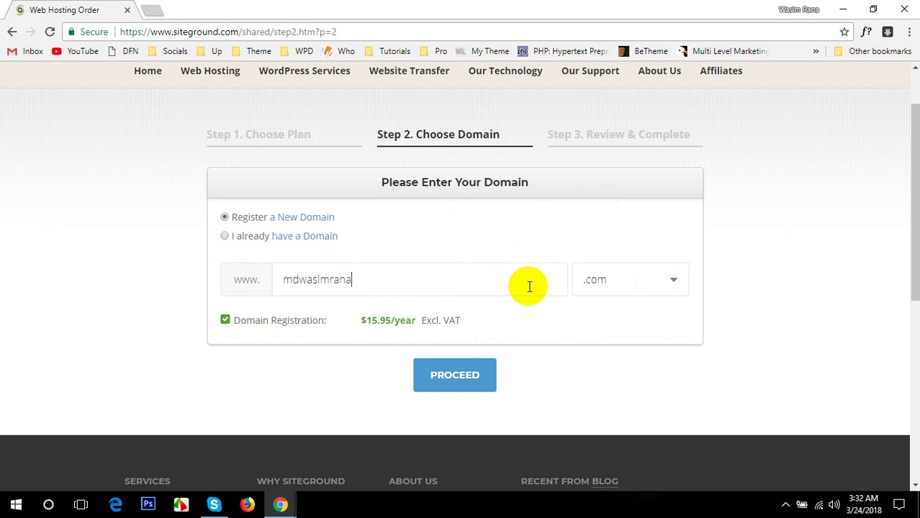
Submit the domain to reach Step 3, Review & Complete, and select the password fields.
click(455, 382)
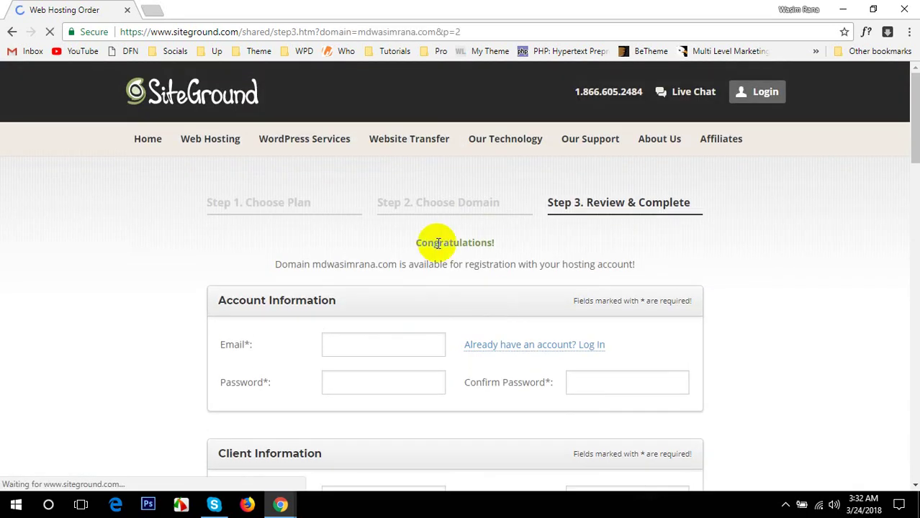
scroll(585, 326, down, 2)
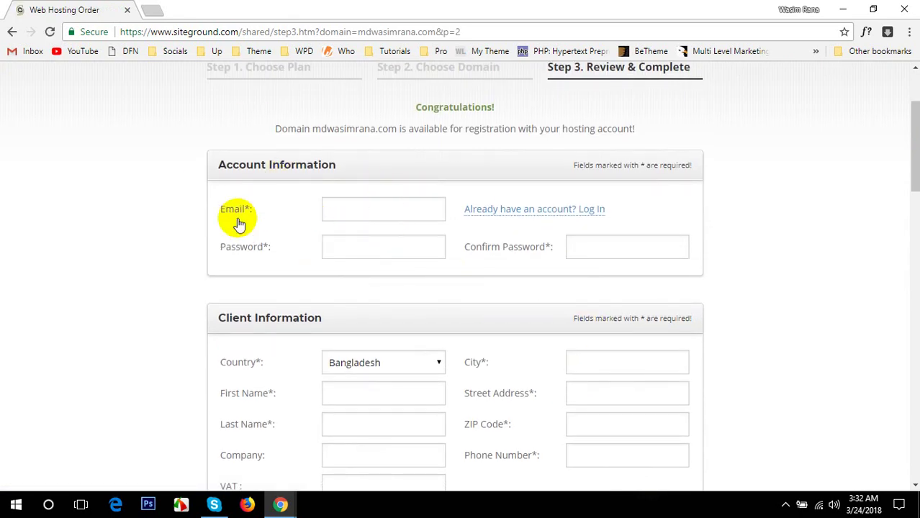
click(364, 244)
click(646, 244)
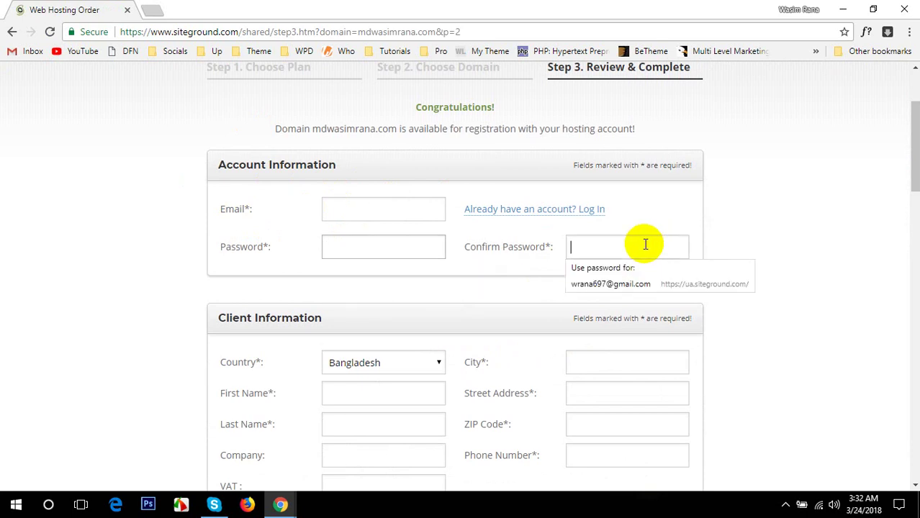
scroll(554, 242, down, 3)
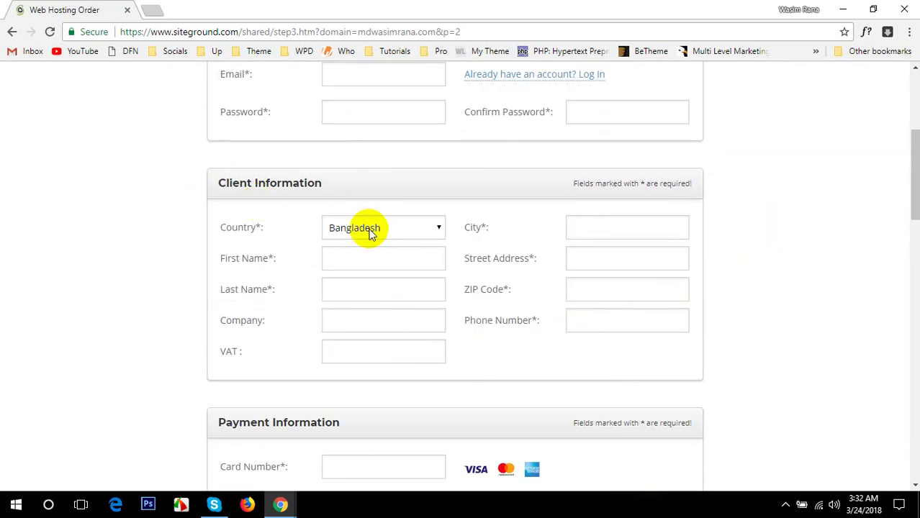
Set Country to United States, leaving State, name and city fields blank.
click(394, 227)
scroll(381, 403, down, 9)
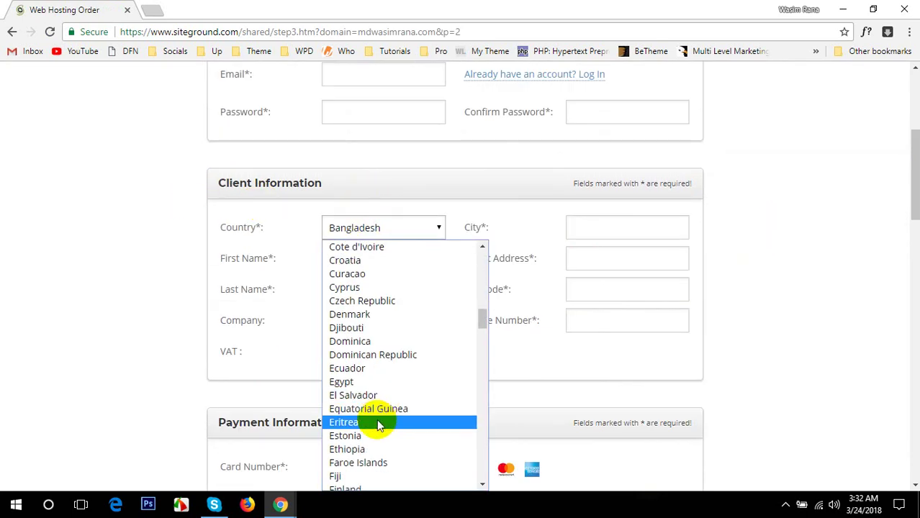
scroll(381, 428, down, 20)
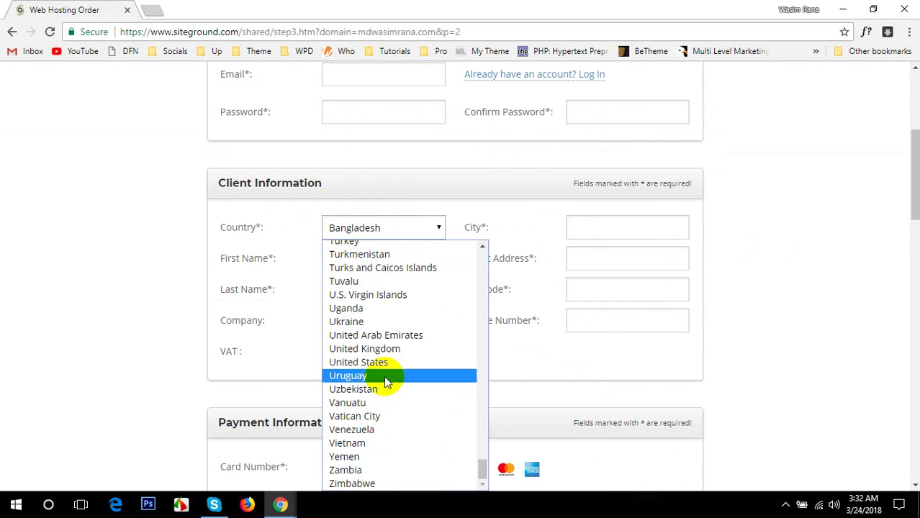
click(374, 362)
click(625, 229)
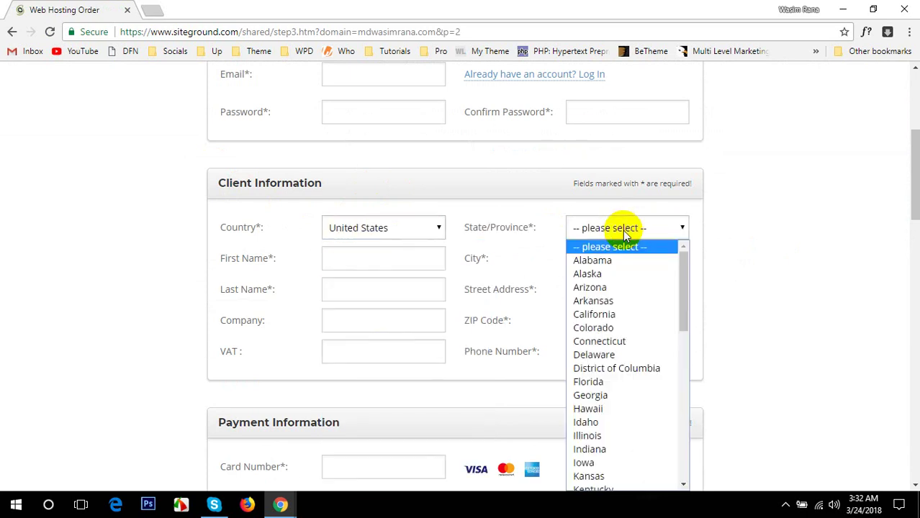
click(273, 267)
click(353, 260)
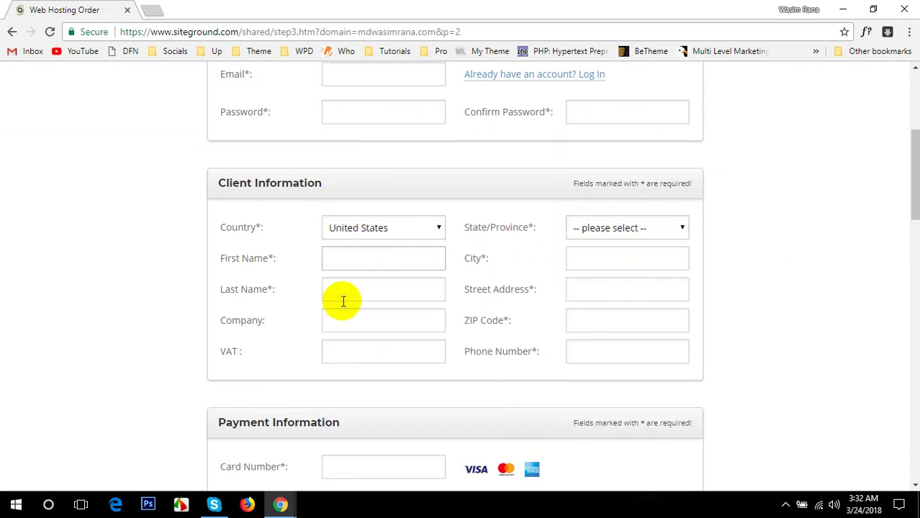
click(352, 290)
click(595, 260)
scroll(391, 267, down, 2)
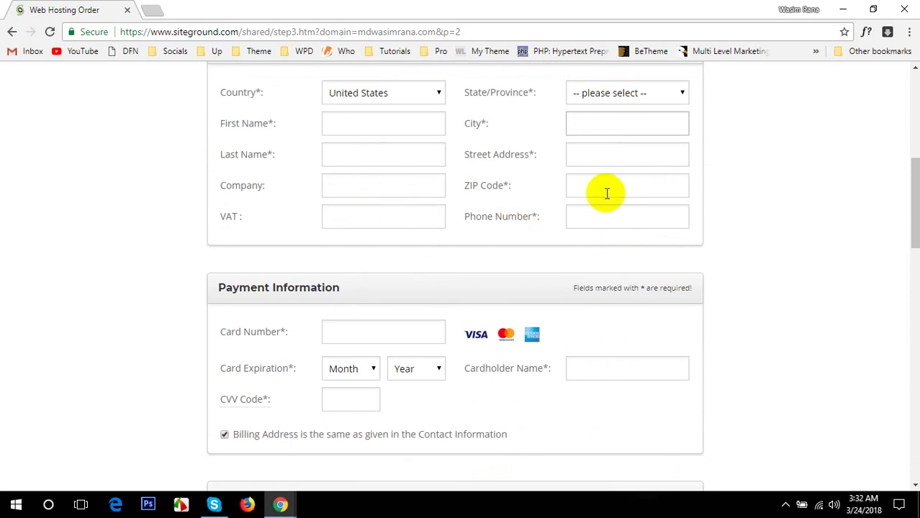
Keep the billing Period at 12 months.
scroll(606, 194, down, 2)
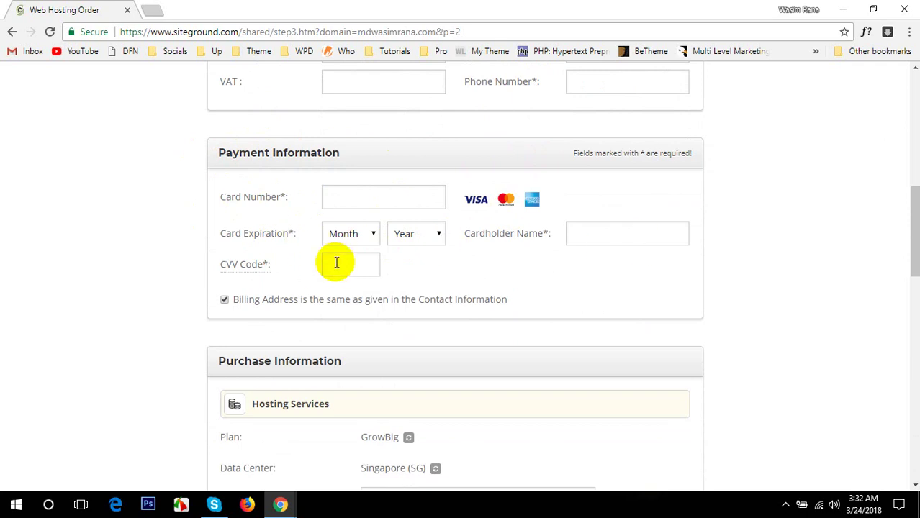
scroll(336, 263, down, 3)
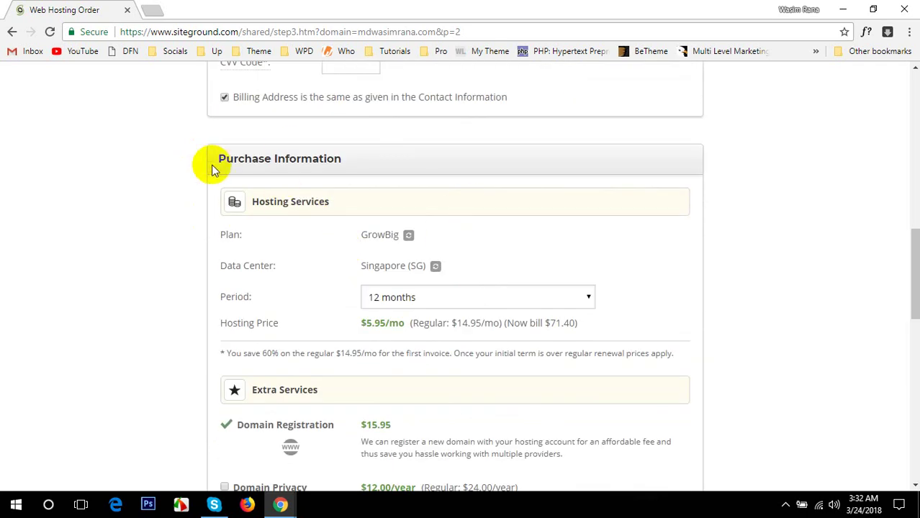
scroll(364, 238, down, 1)
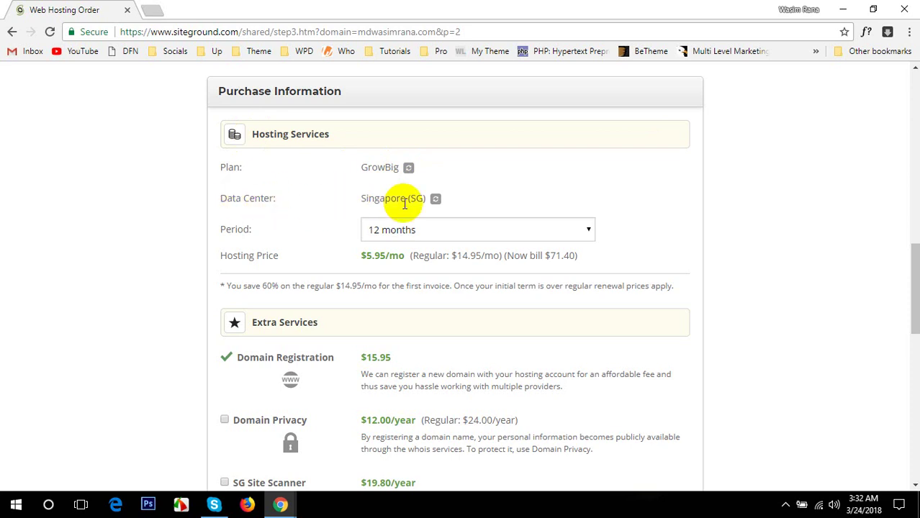
scroll(308, 227, down, 1)
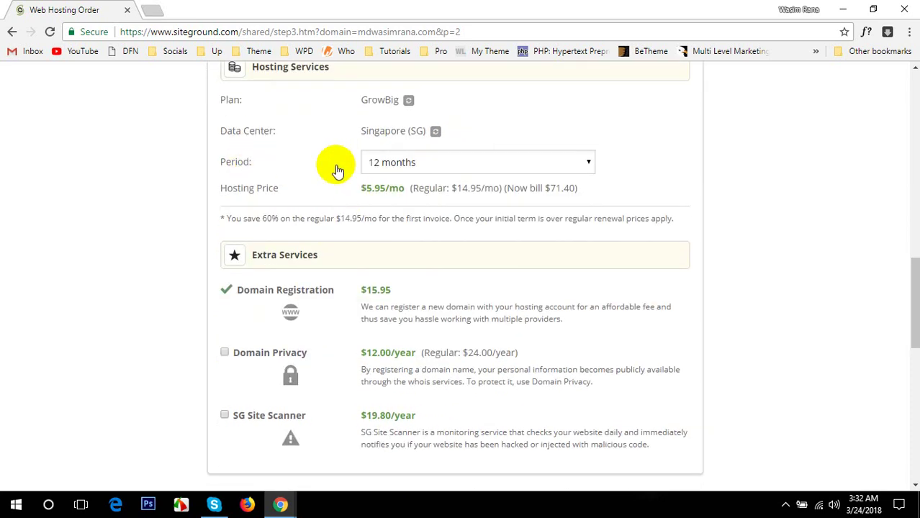
click(470, 161)
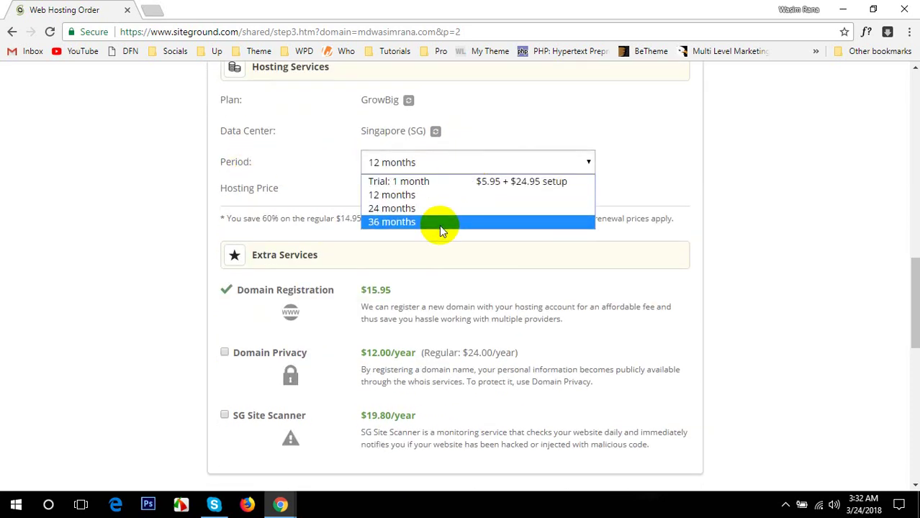
click(403, 196)
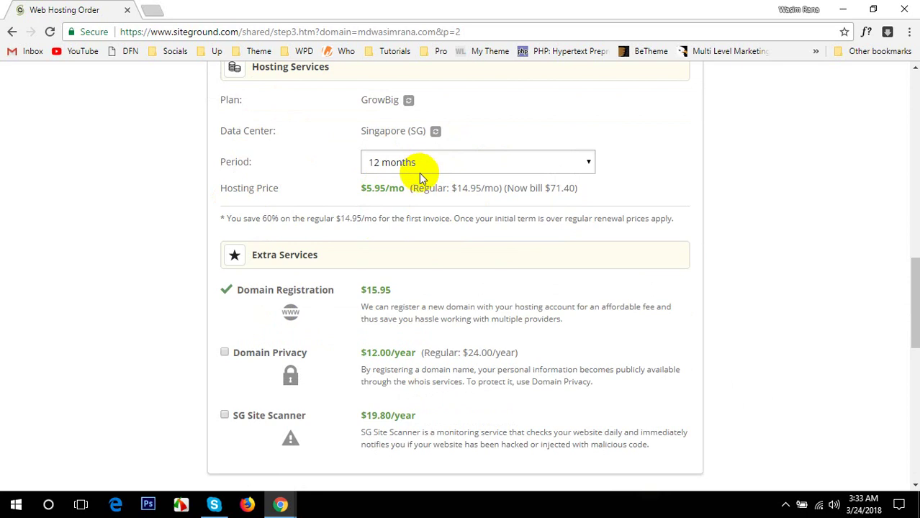
Check the 87.35 USD total, then return to the top of the order form.
scroll(418, 179, down, 1)
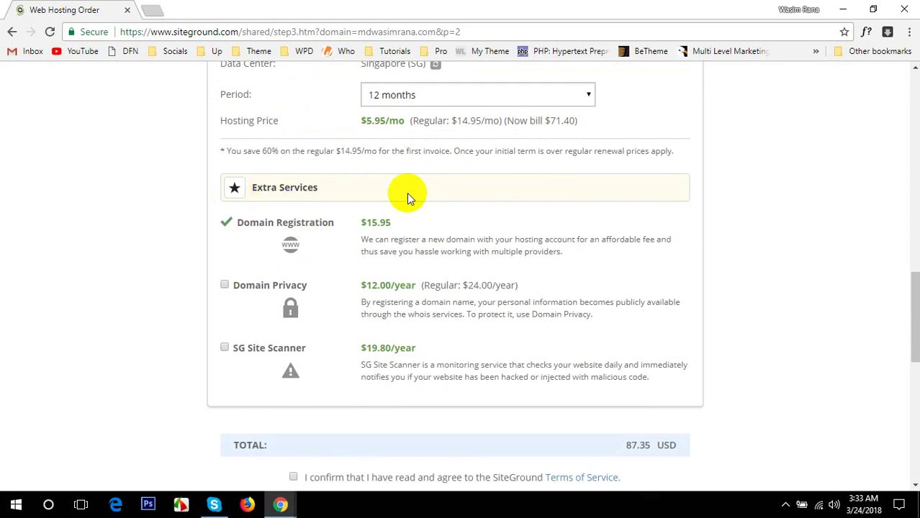
scroll(411, 195, down, 2)
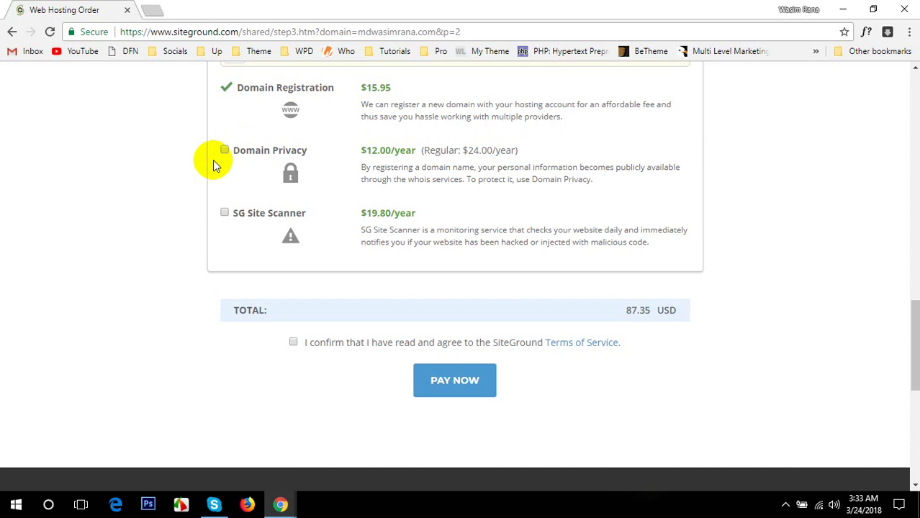
scroll(428, 264, down, 2)
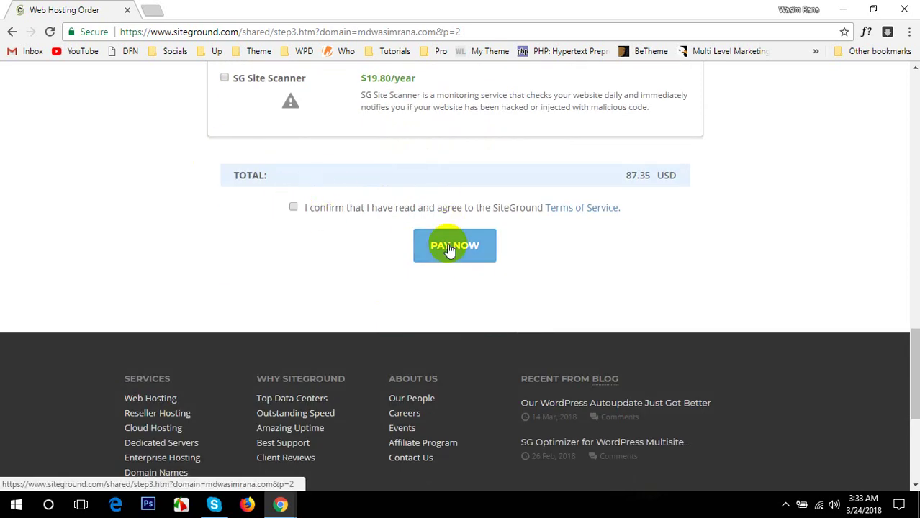
scroll(448, 246, up, 6)
scroll(448, 246, up, 12)
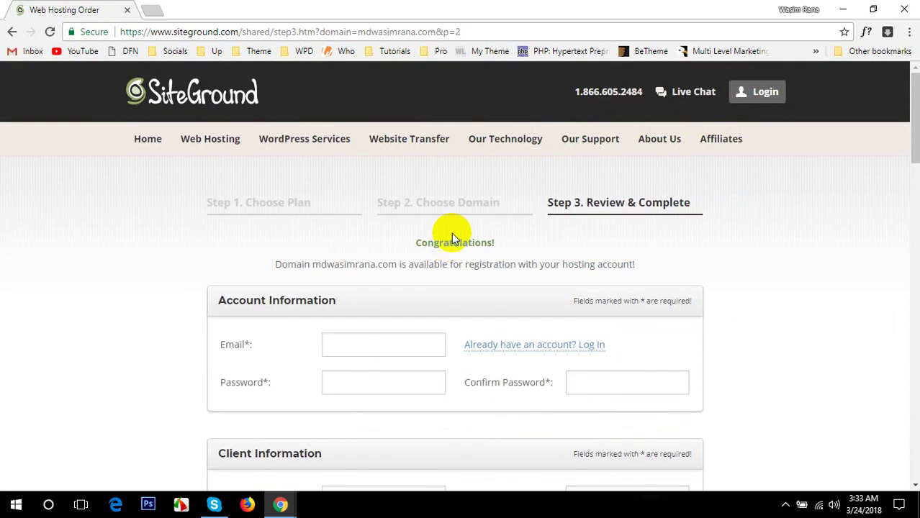
scroll(547, 220, down, 1)
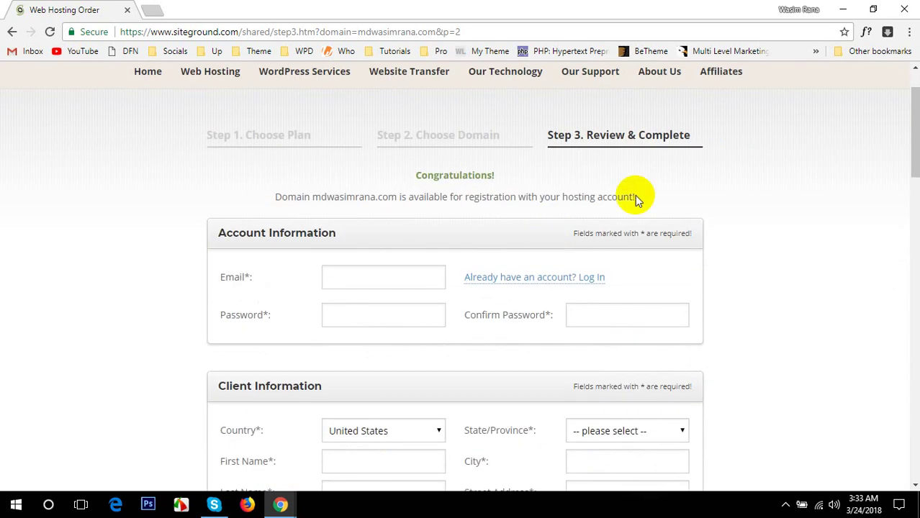
scroll(551, 219, down, 1)
scroll(468, 216, up, 2)
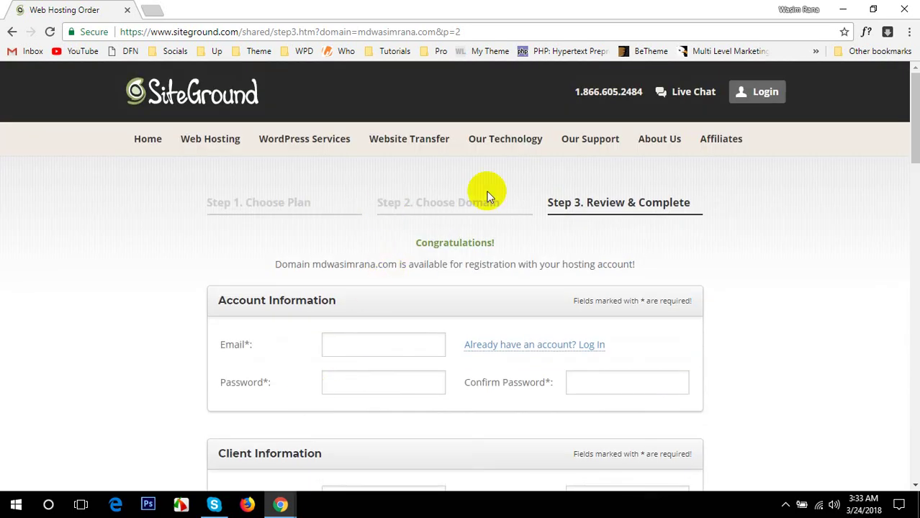
Switch to the SiteGround User's Area and open the hosting account management page.
mouse_move(280, 505)
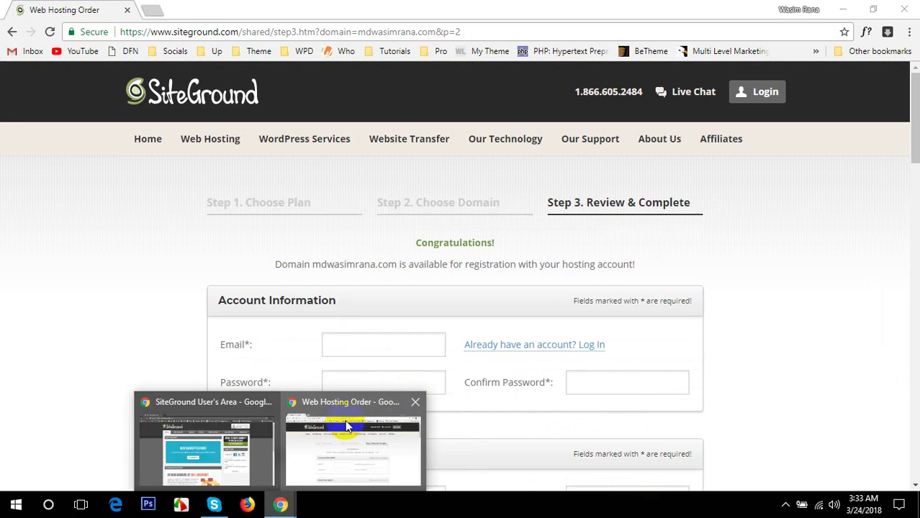
click(199, 439)
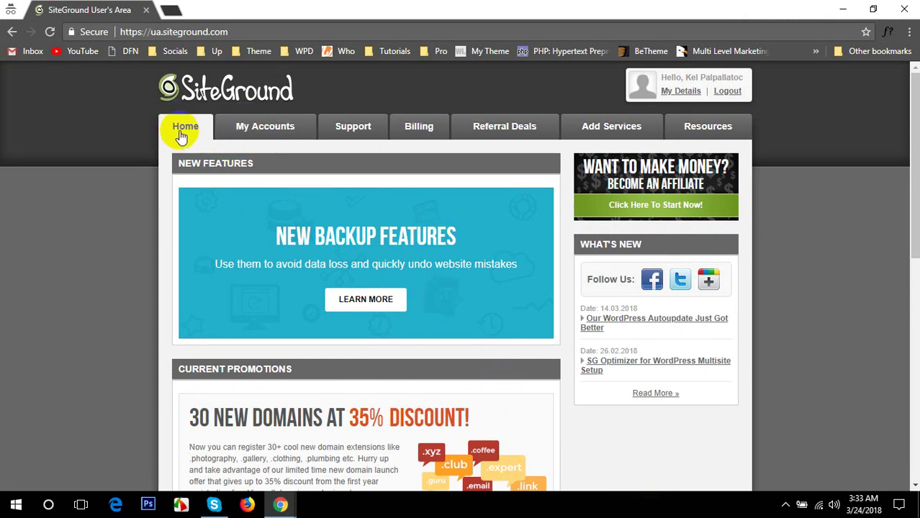
click(210, 229)
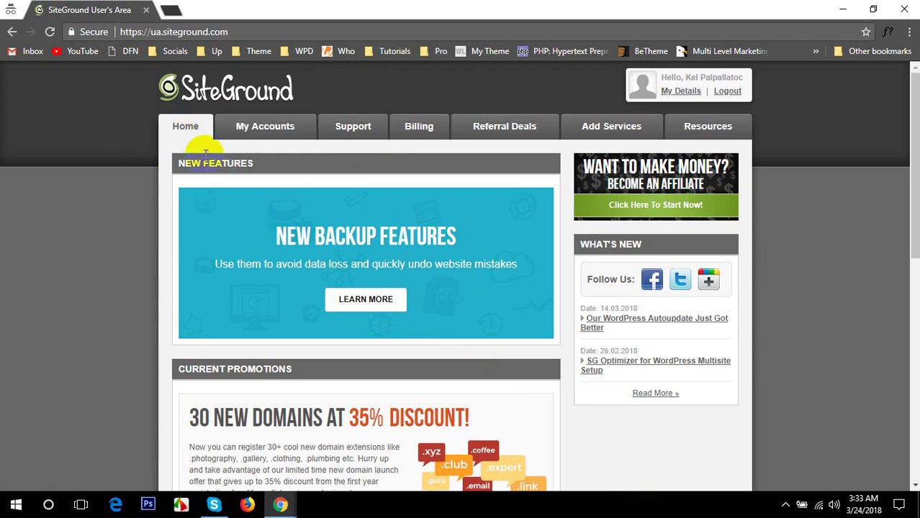
click(264, 134)
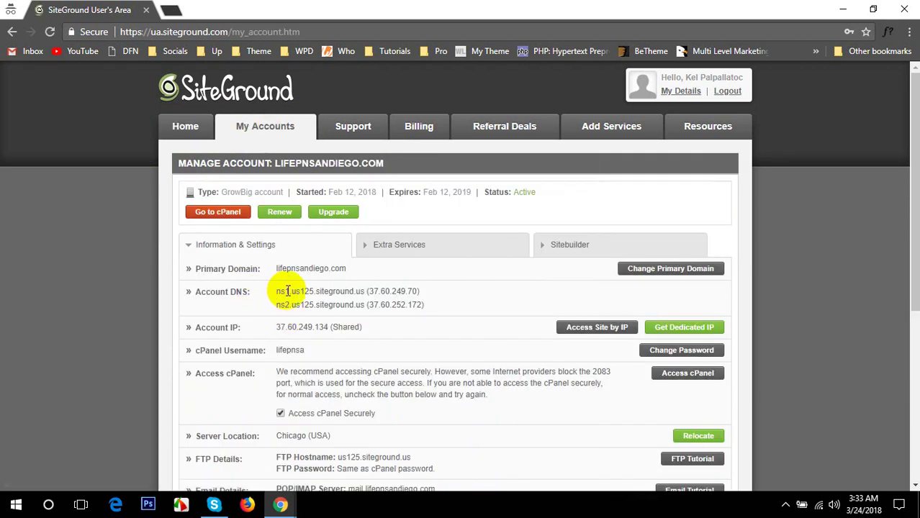
Inspect the account's two nameserver addresses under Account DNS.
drag(277, 297, 360, 289)
click(365, 304)
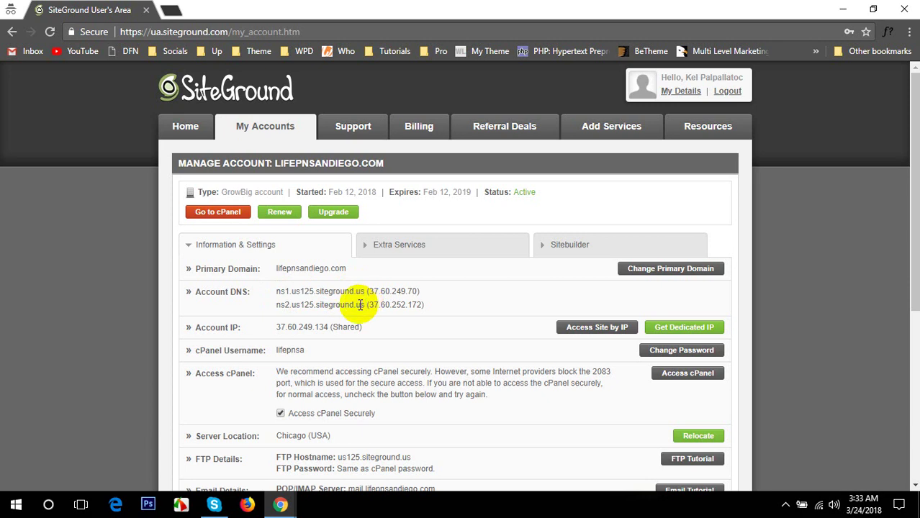
drag(284, 291, 362, 305)
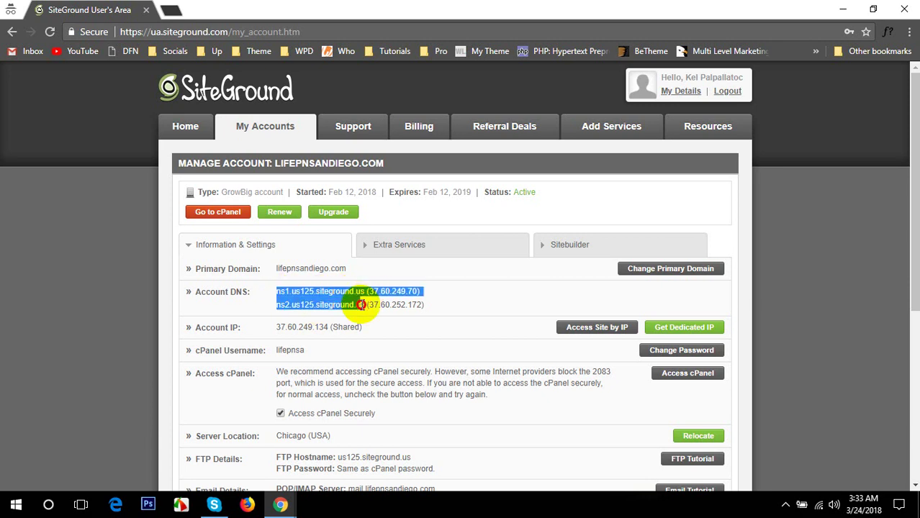
click(284, 295)
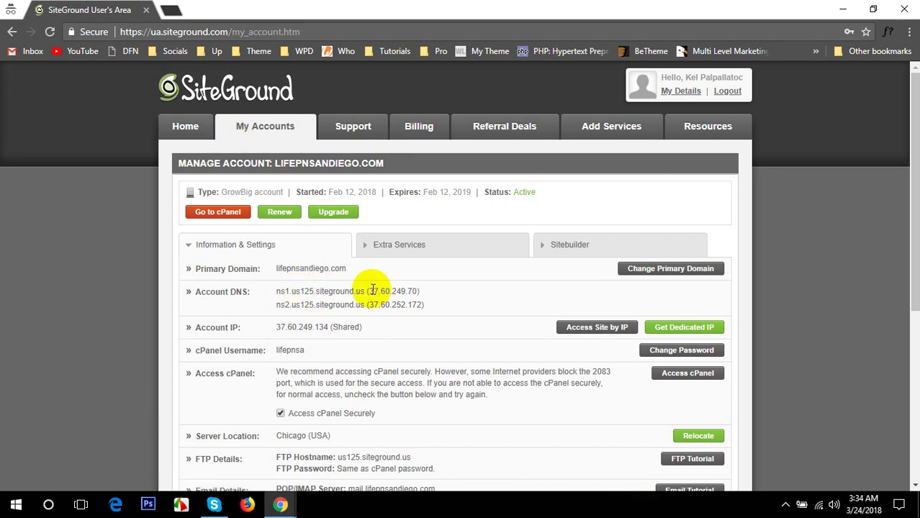
scroll(402, 299, down, 3)
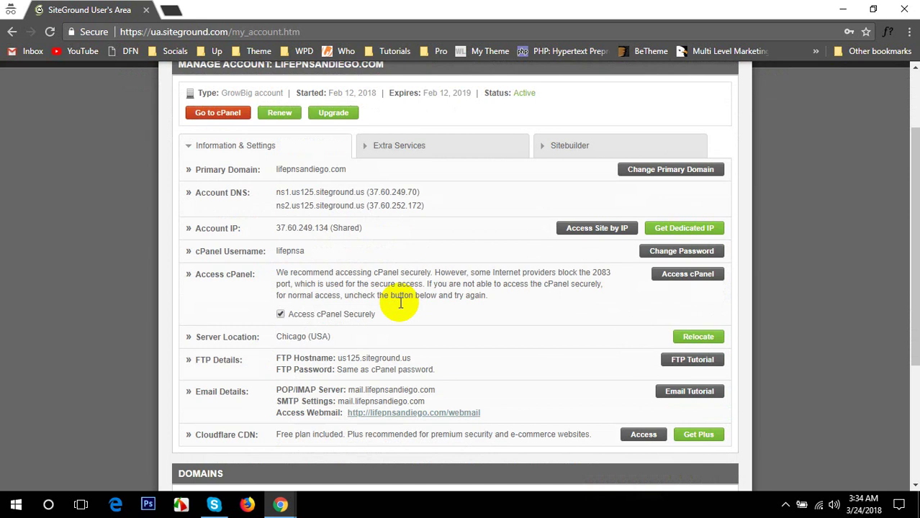
scroll(400, 304, up, 3)
click(213, 212)
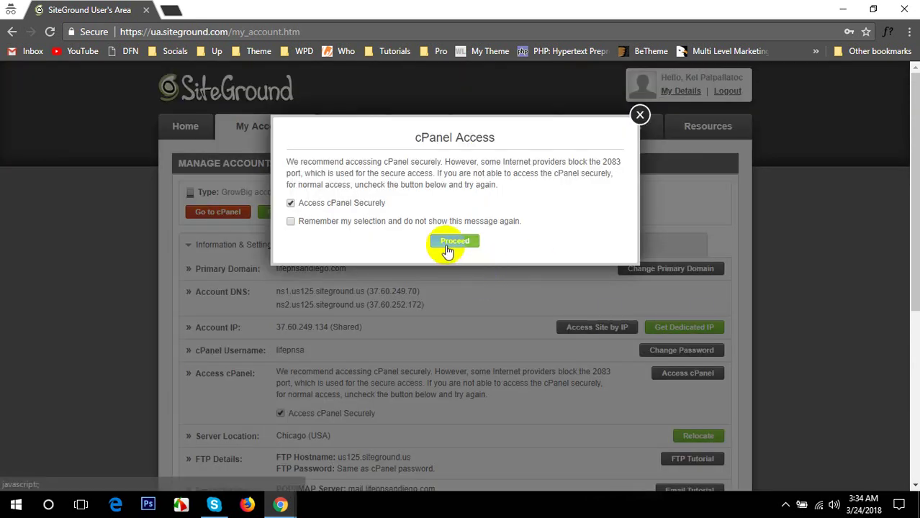
drag(596, 327, 616, 327)
click(616, 328)
click(578, 331)
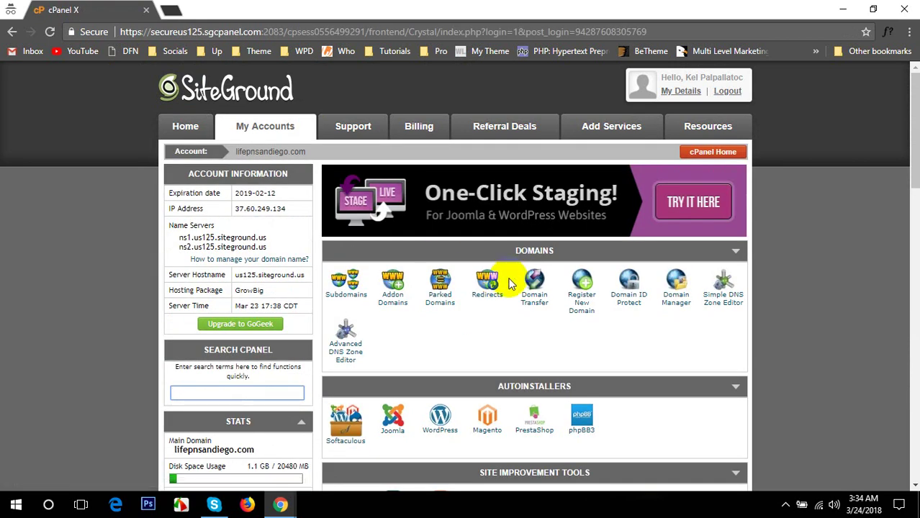
scroll(508, 277, down, 4)
scroll(488, 209, up, 1)
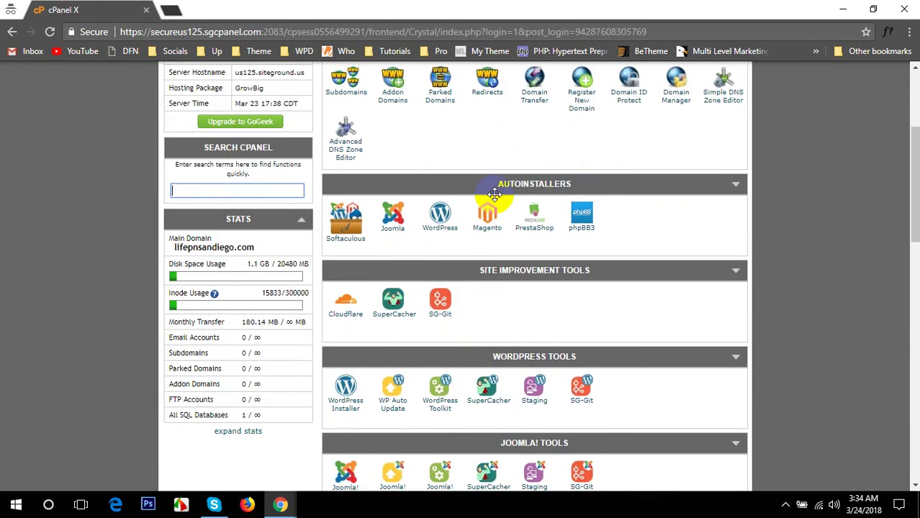
scroll(504, 205, down, 2)
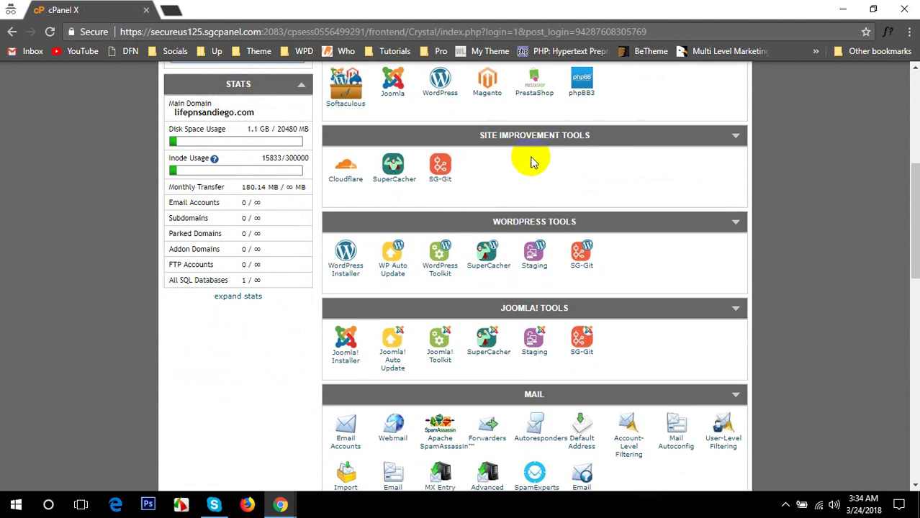
scroll(531, 257, down, 1)
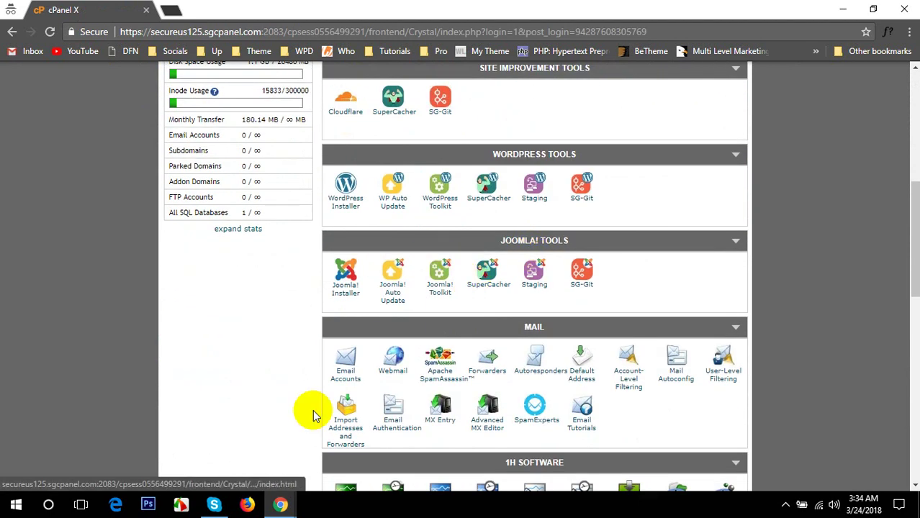
mouse_move(282, 504)
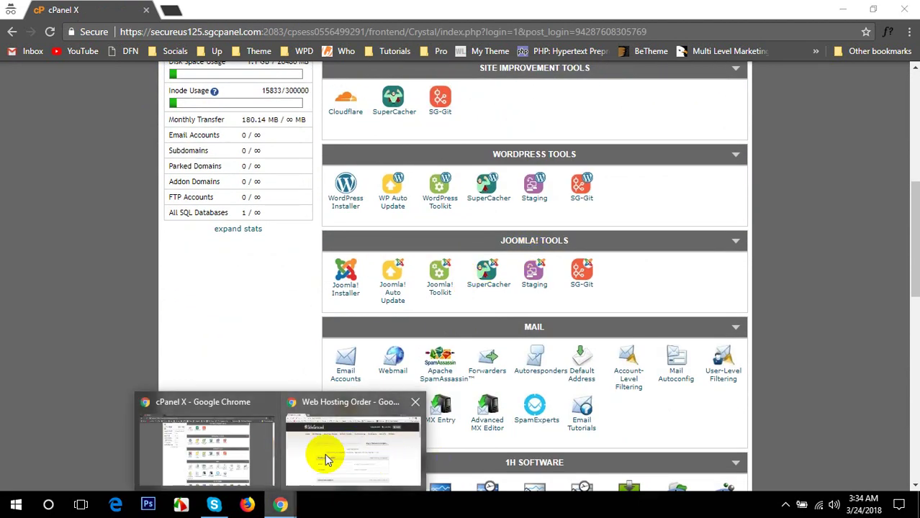
click(228, 451)
scroll(539, 304, down, 3)
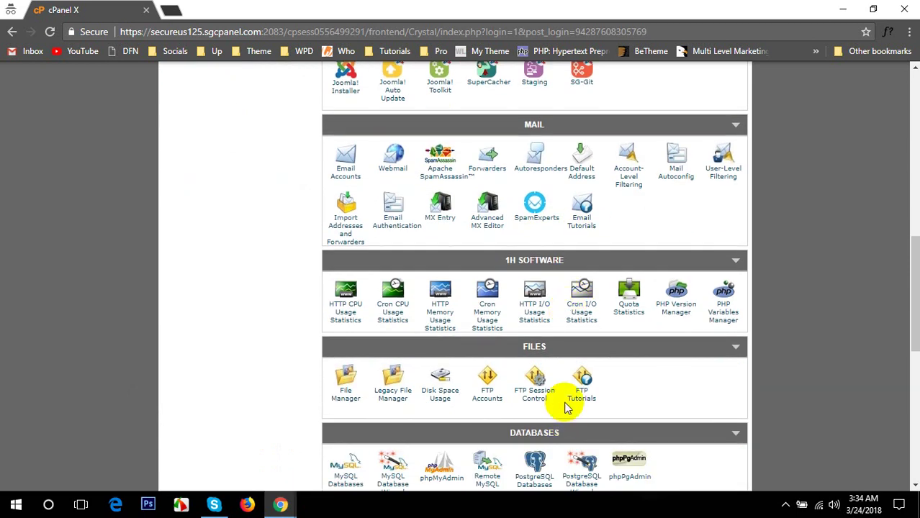
scroll(596, 335, down, 1)
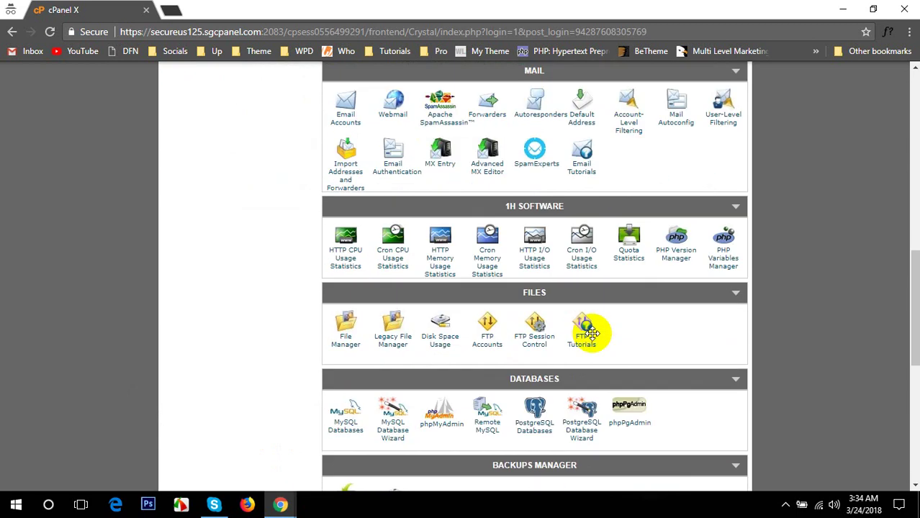
scroll(457, 292, up, 5)
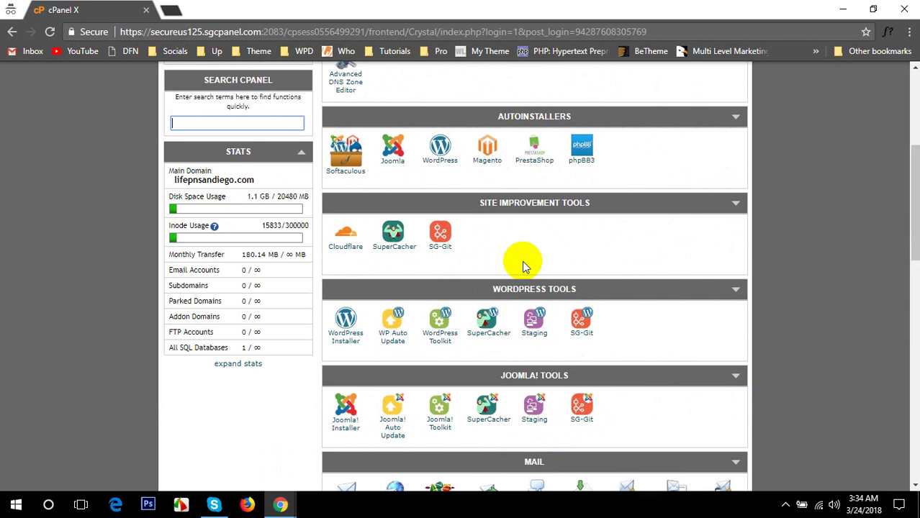
scroll(545, 186, up, 1)
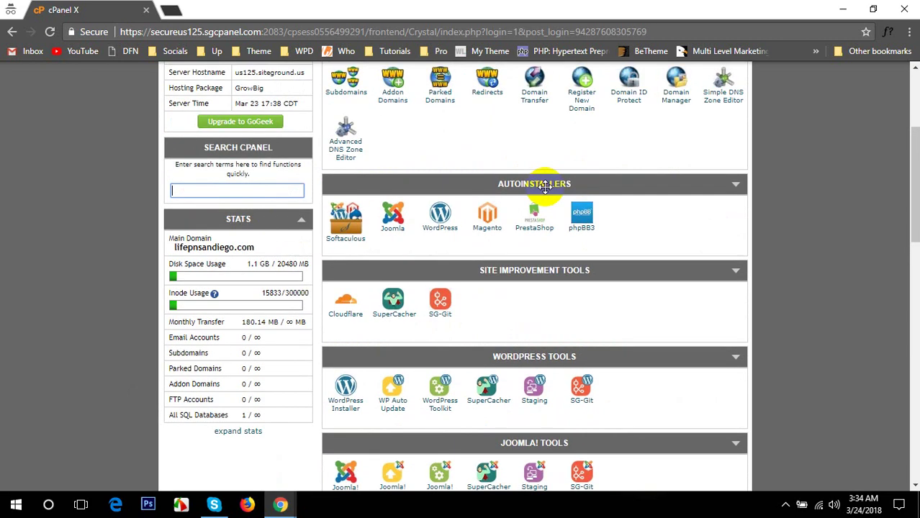
scroll(551, 209, down, 1)
scroll(586, 288, down, 1)
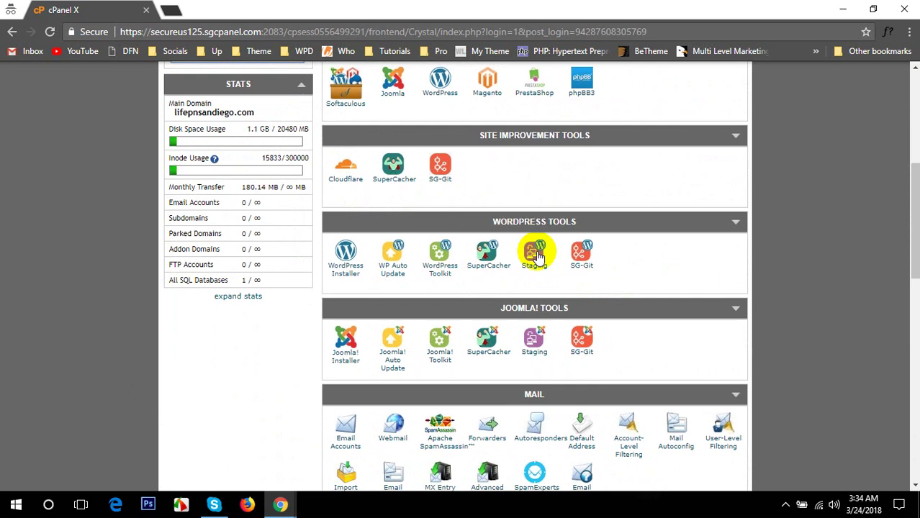
scroll(534, 254, down, 1)
scroll(499, 223, down, 5)
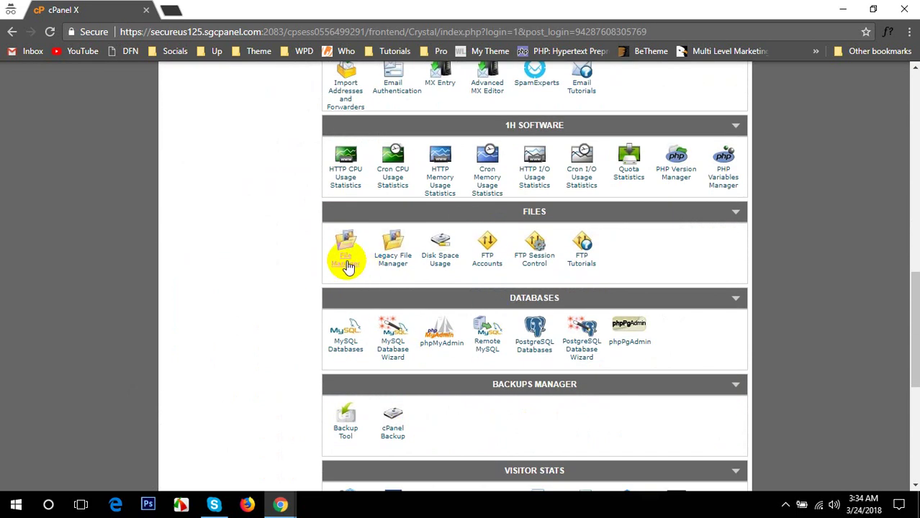
scroll(437, 380, up, 3)
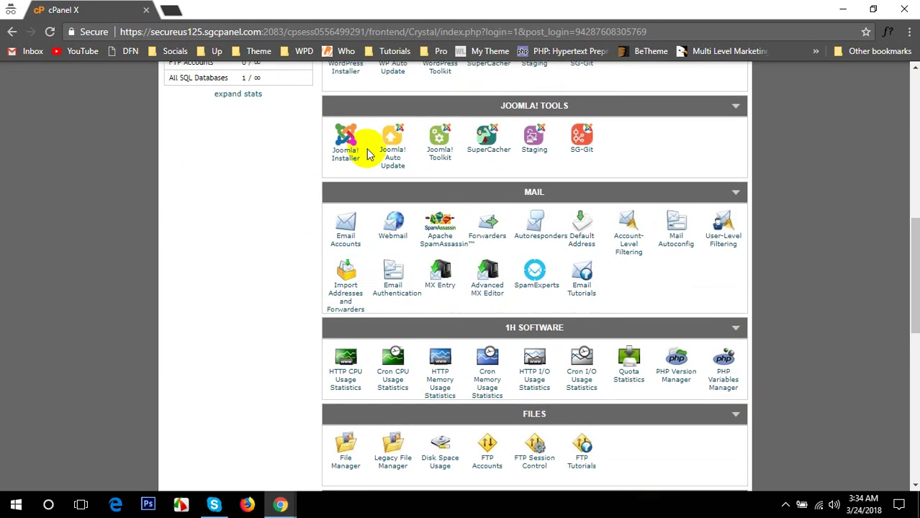
scroll(432, 338, up, 3)
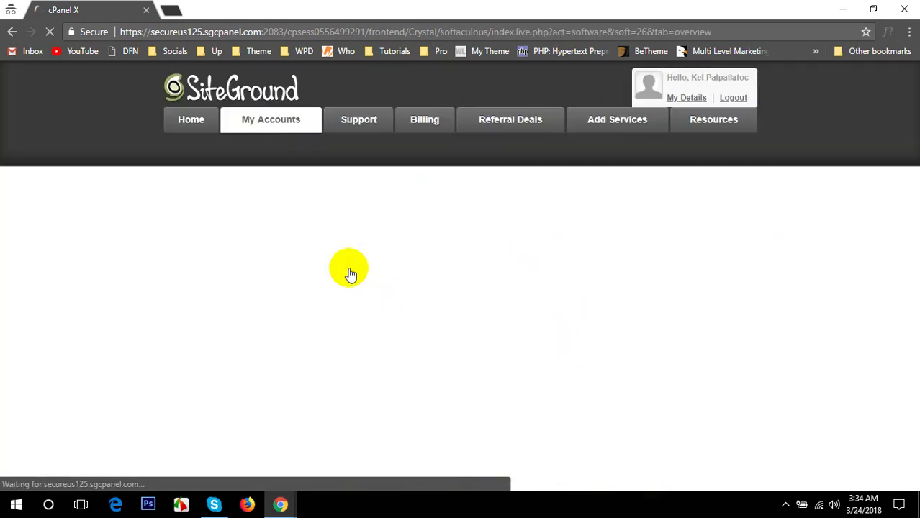
Open the Softaculous WordPress install form.
scroll(396, 279, down, 2)
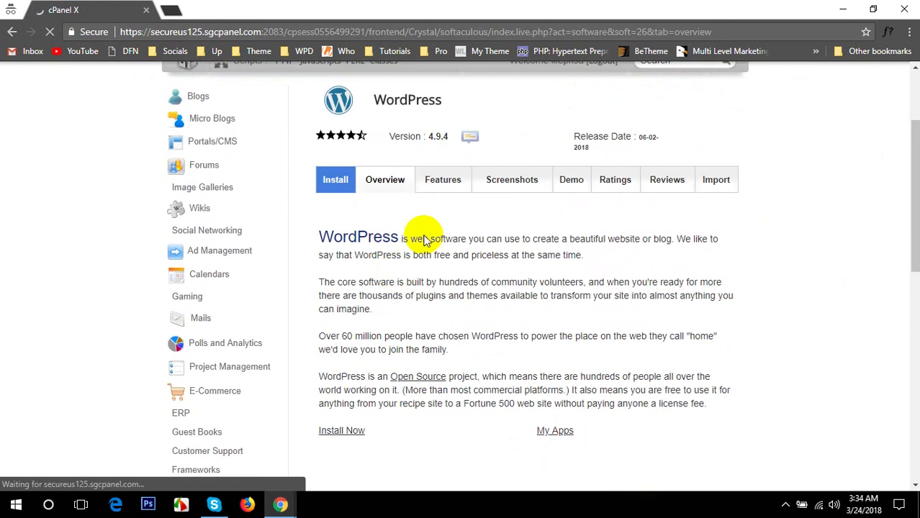
scroll(322, 231, down, 1)
scroll(322, 232, down, 1)
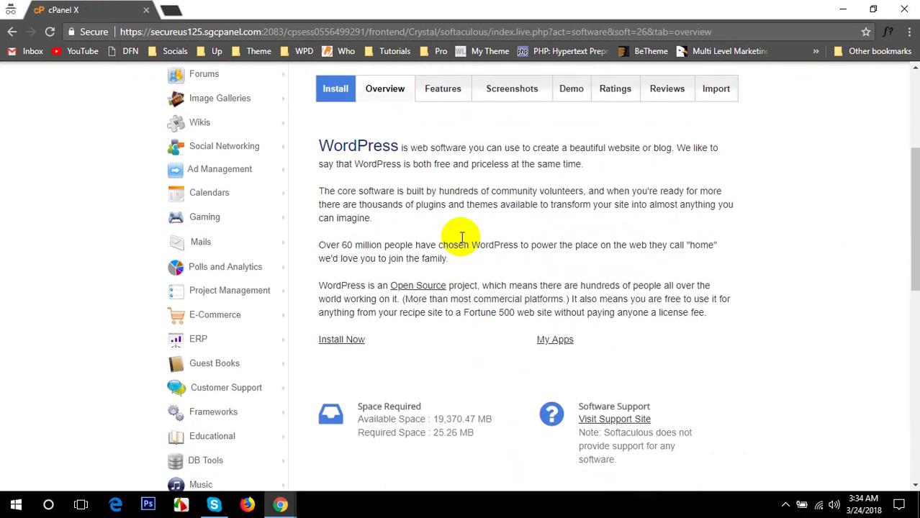
click(345, 296)
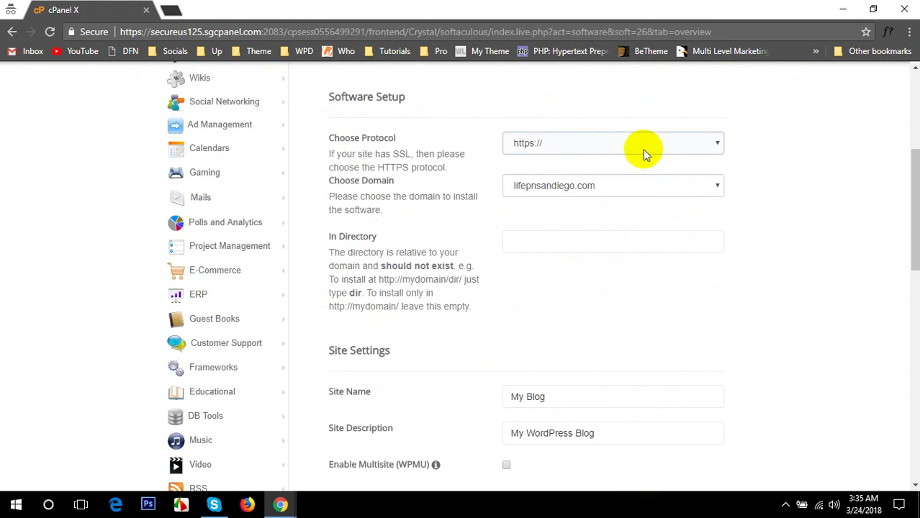
click(584, 144)
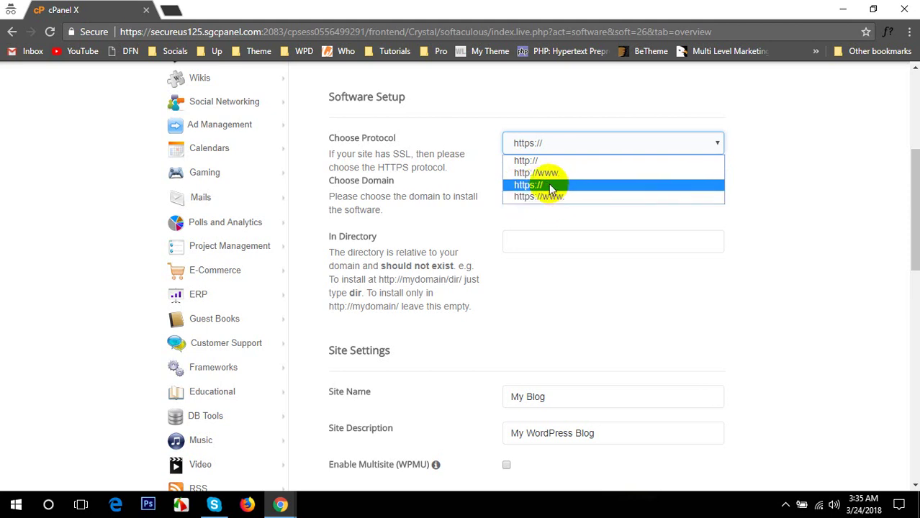
click(547, 186)
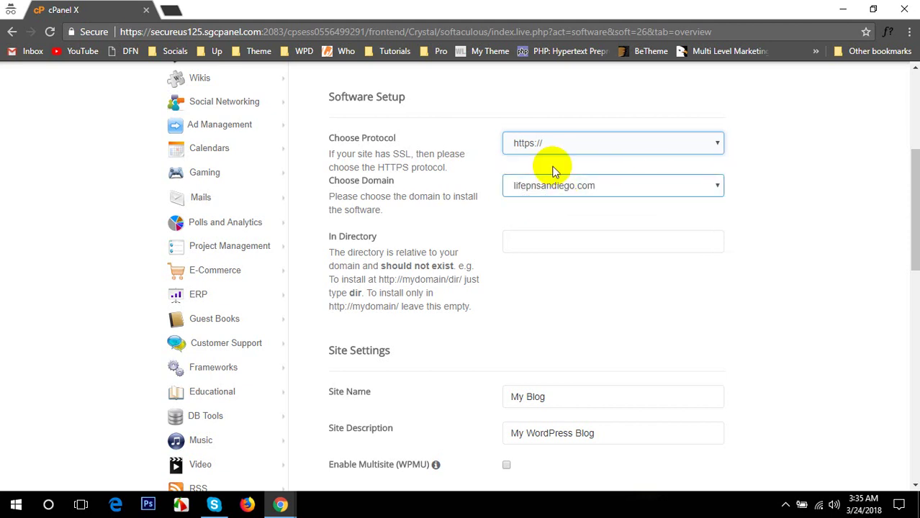
scroll(533, 173, down, 1)
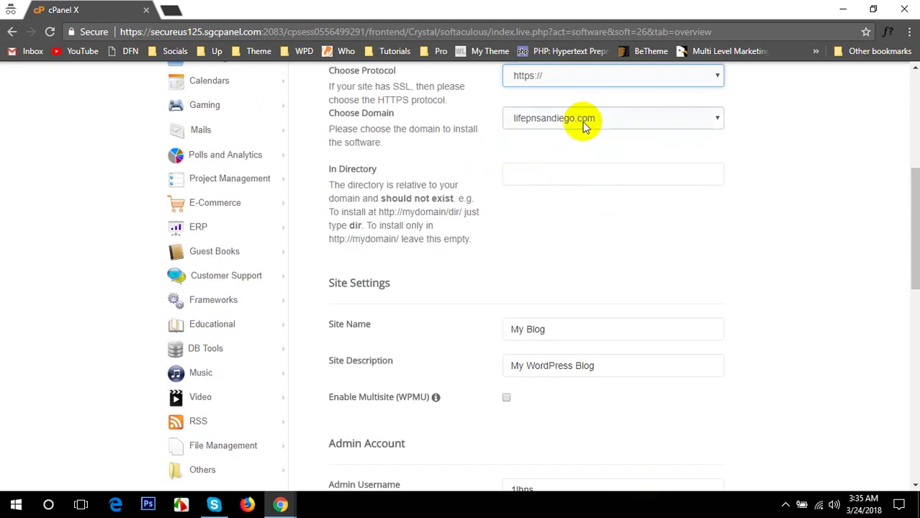
click(582, 119)
click(582, 120)
scroll(518, 185, up, 1)
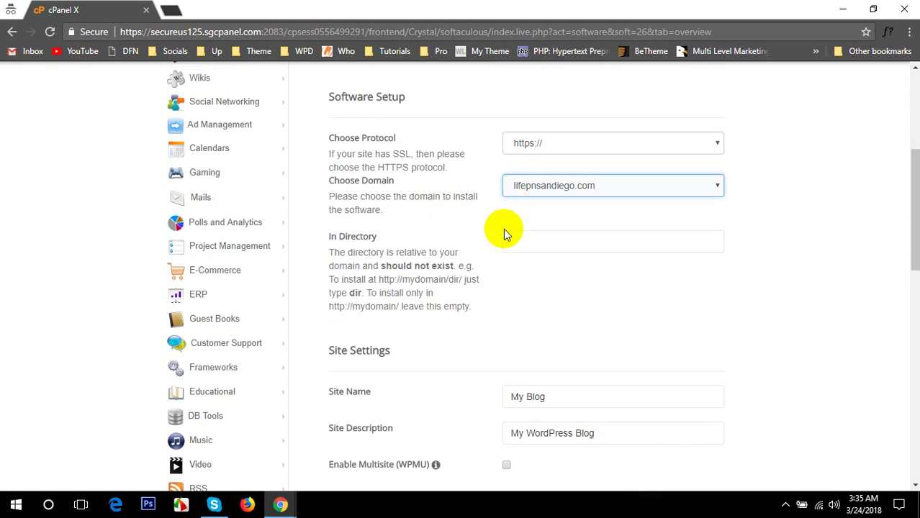
click(547, 243)
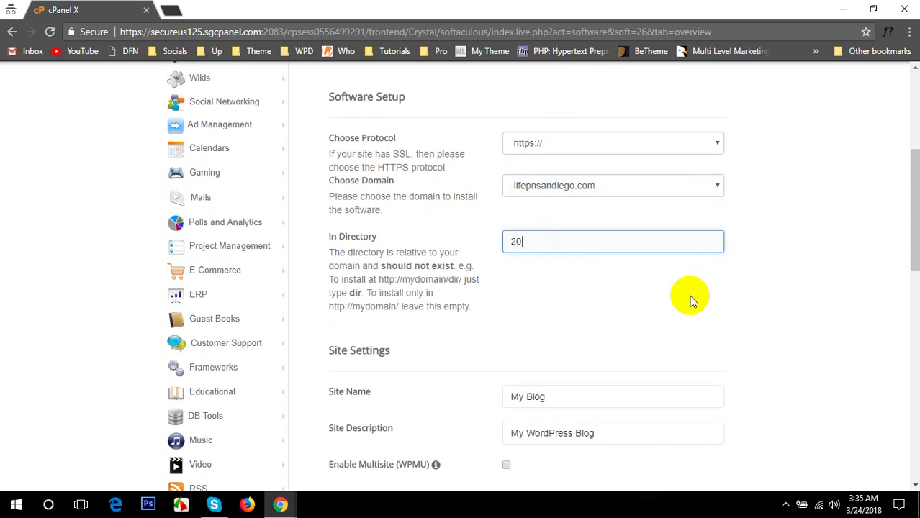
text(2018)
click(654, 298)
Rename the site 'My Personal Website' with description 'Move yourself to next step'.
scroll(654, 298, down, 2)
scroll(654, 302, down, 2)
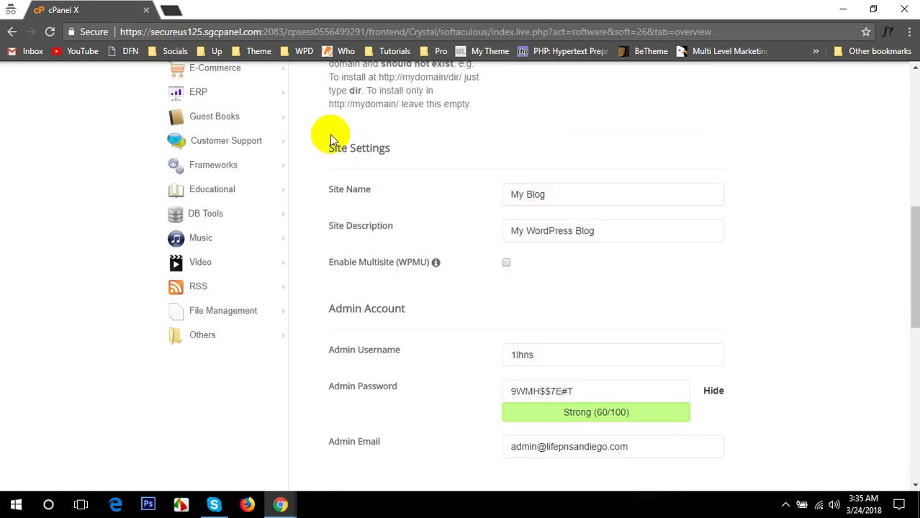
click(565, 196)
triple_click(585, 195)
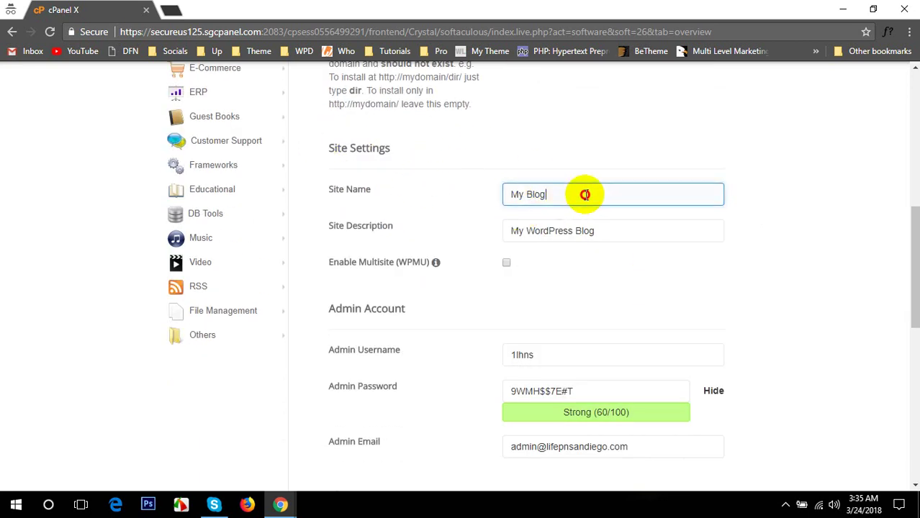
click(572, 193)
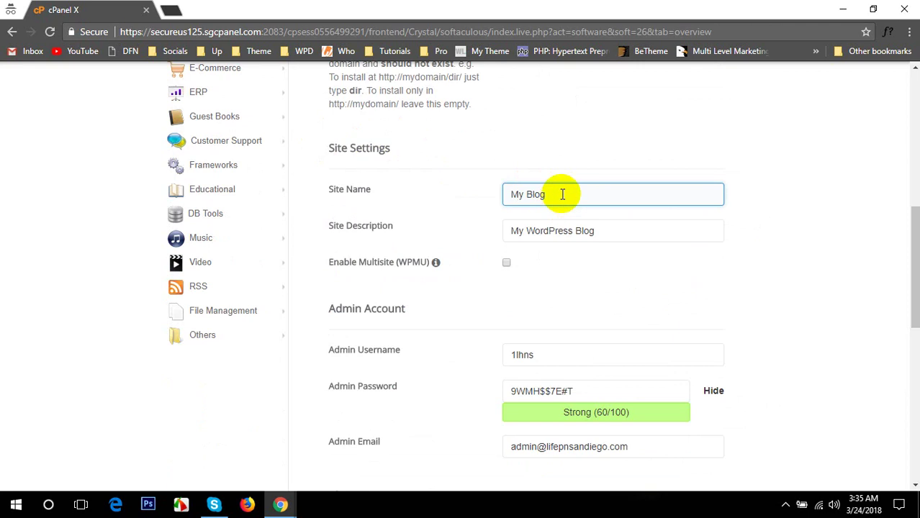
drag(563, 194, 489, 201)
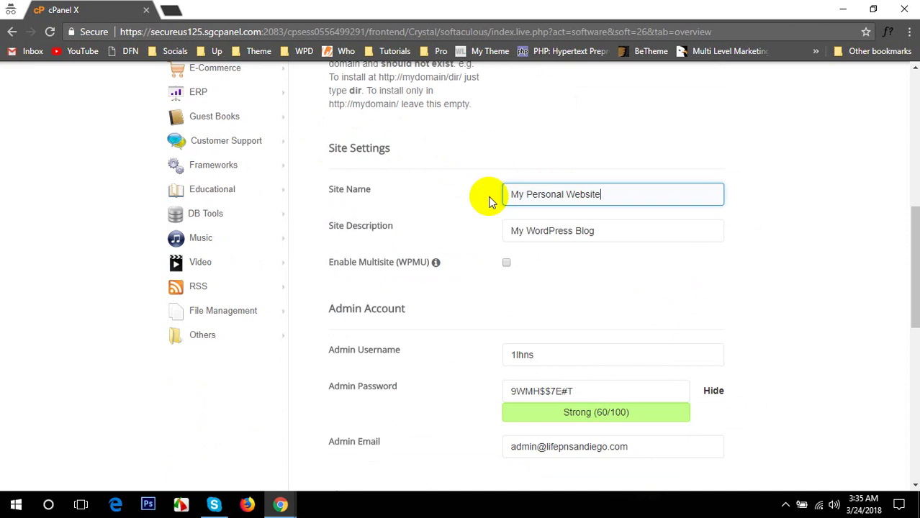
click(630, 231)
drag(631, 231, 455, 238)
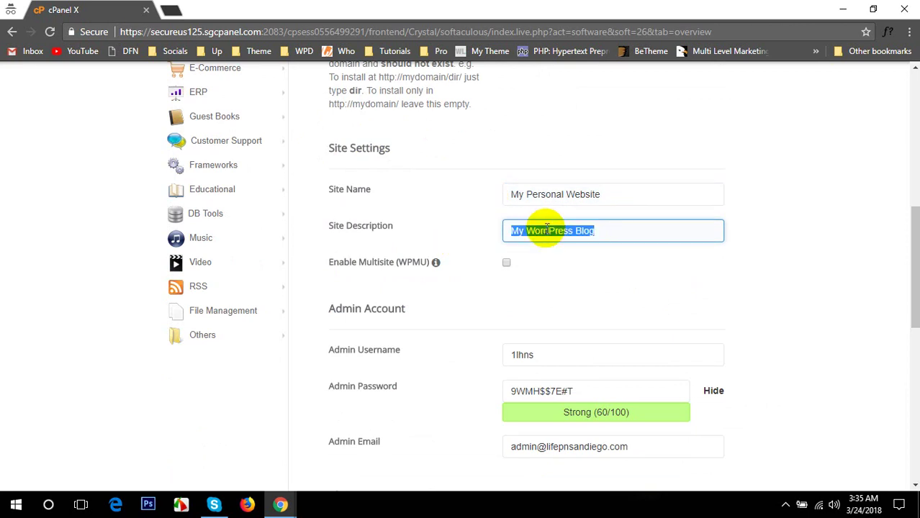
text(Move yourself to next step)
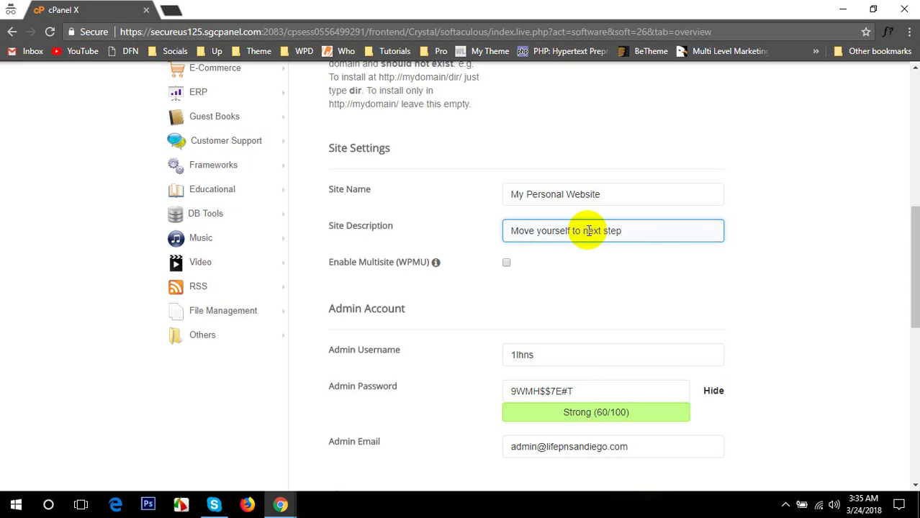
Set the admin username to admin and enter a new admin password.
scroll(589, 231, down, 2)
click(524, 185)
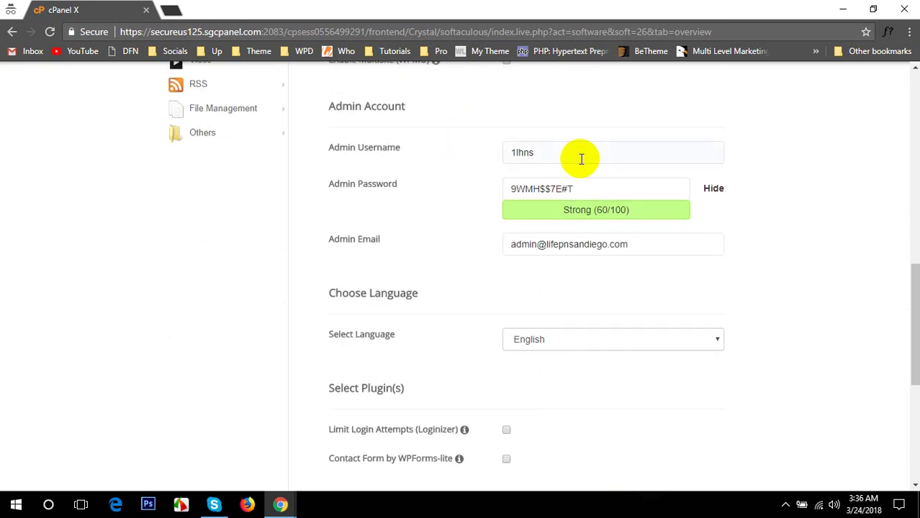
drag(549, 154, 487, 155)
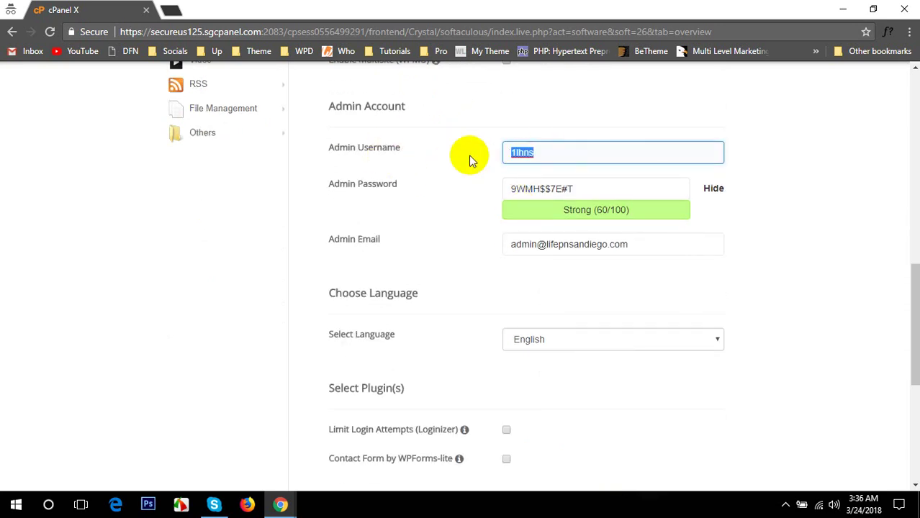
key(Tab)
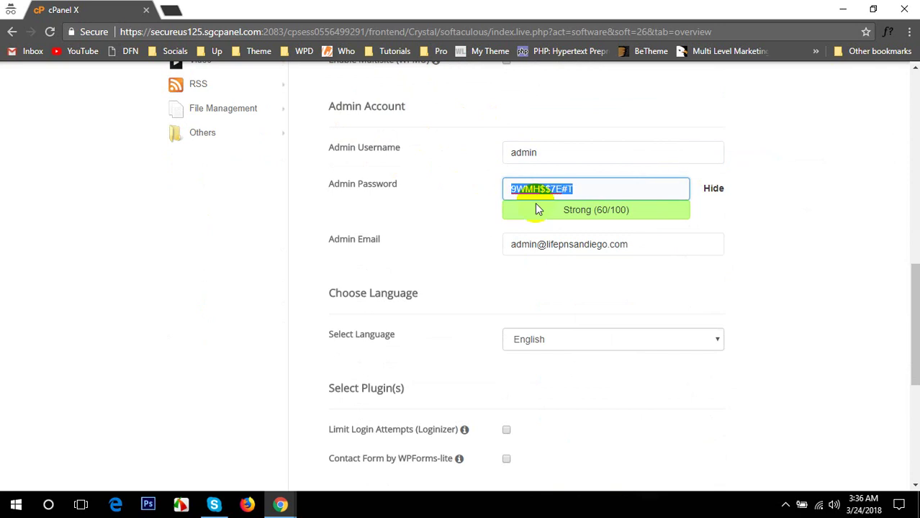
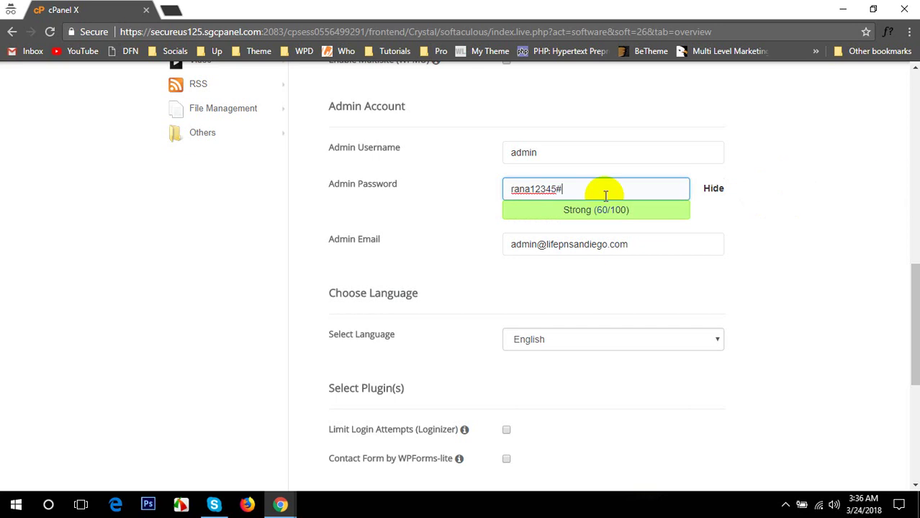
Replace the admin e-mail with the saved autofill address.
scroll(612, 201, down, 1)
click(620, 176)
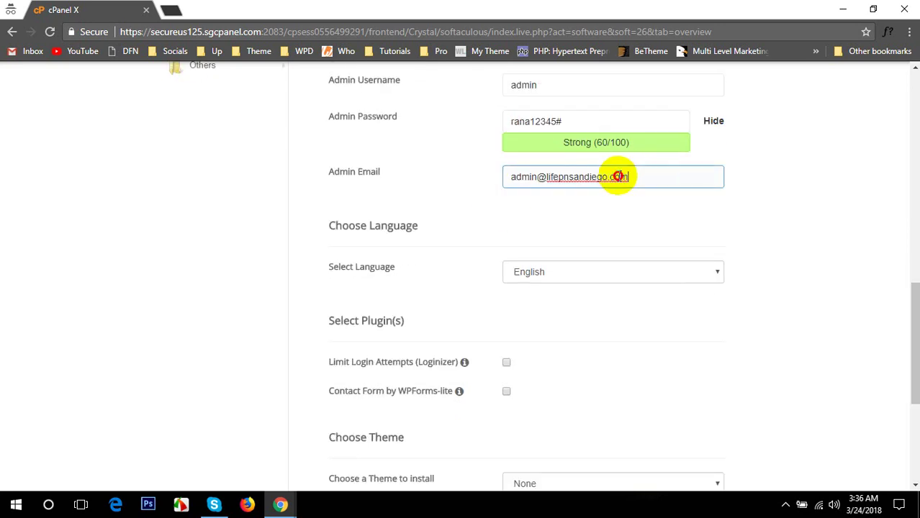
drag(619, 177, 493, 181)
text(wrana)
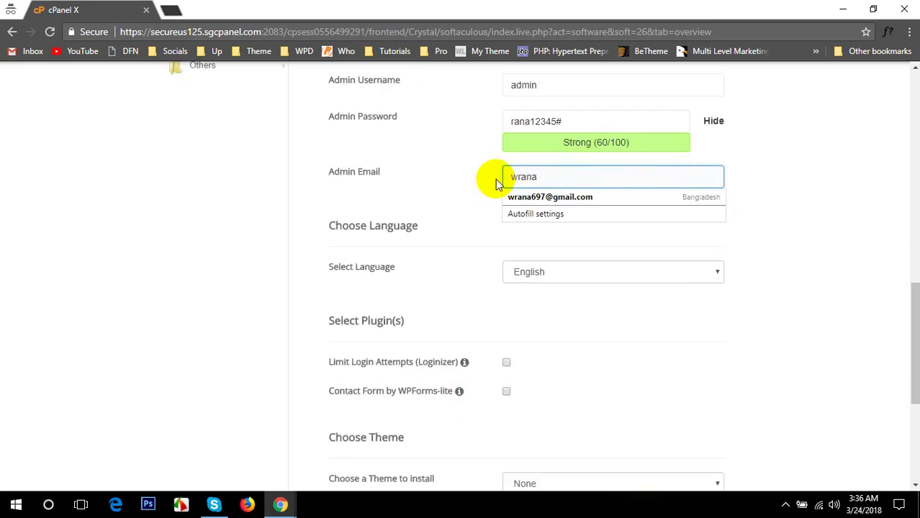
click(592, 198)
Keep English as the site language and look over the remaining options.
scroll(528, 238, down, 1)
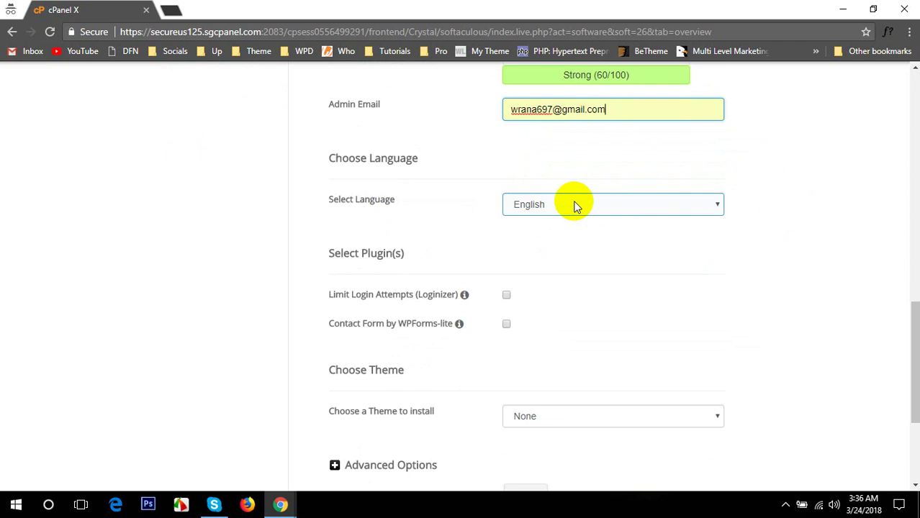
click(576, 206)
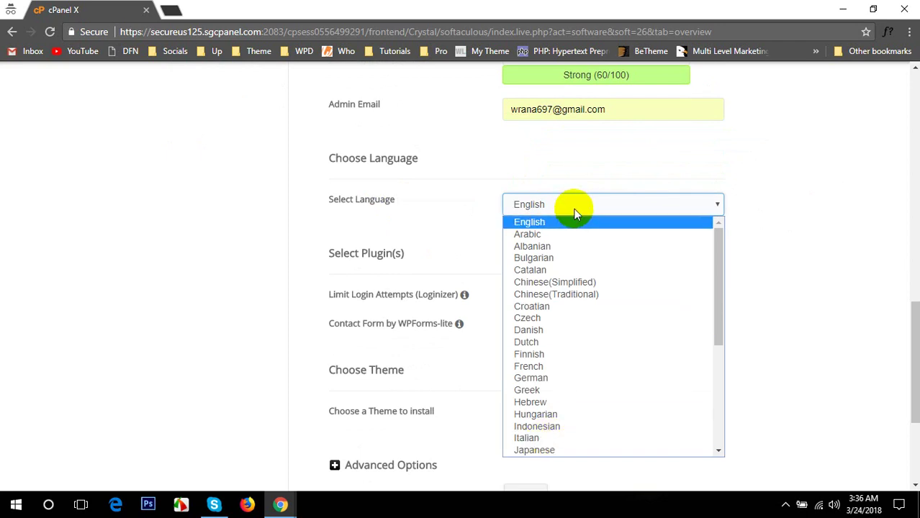
click(564, 204)
scroll(605, 249, down, 2)
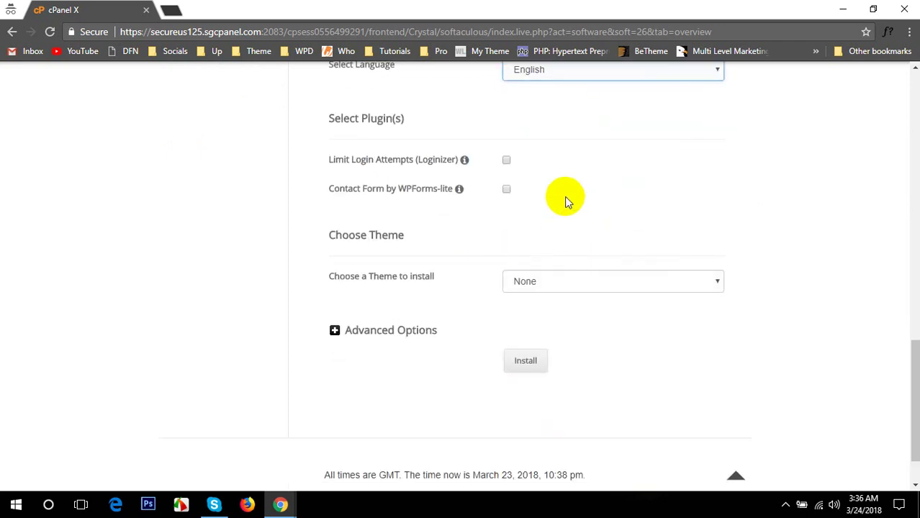
scroll(564, 200, up, 1)
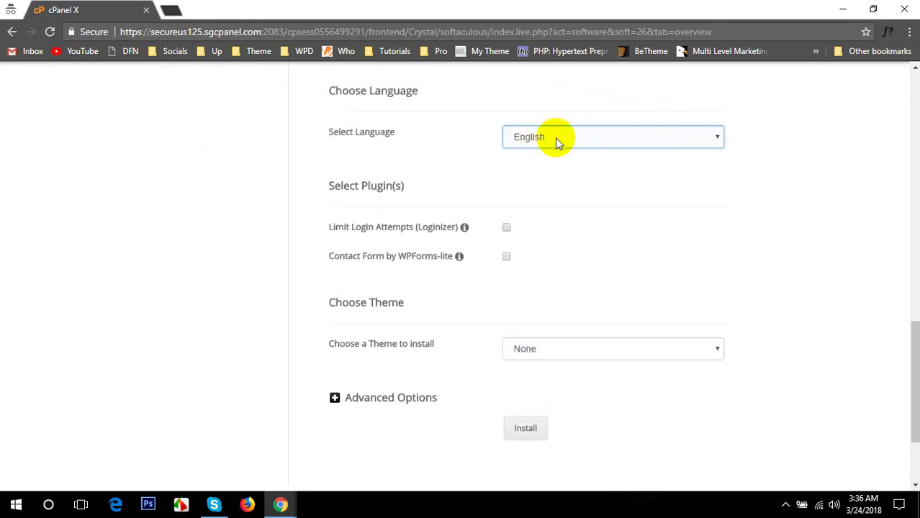
click(554, 137)
click(554, 135)
scroll(623, 297, down, 2)
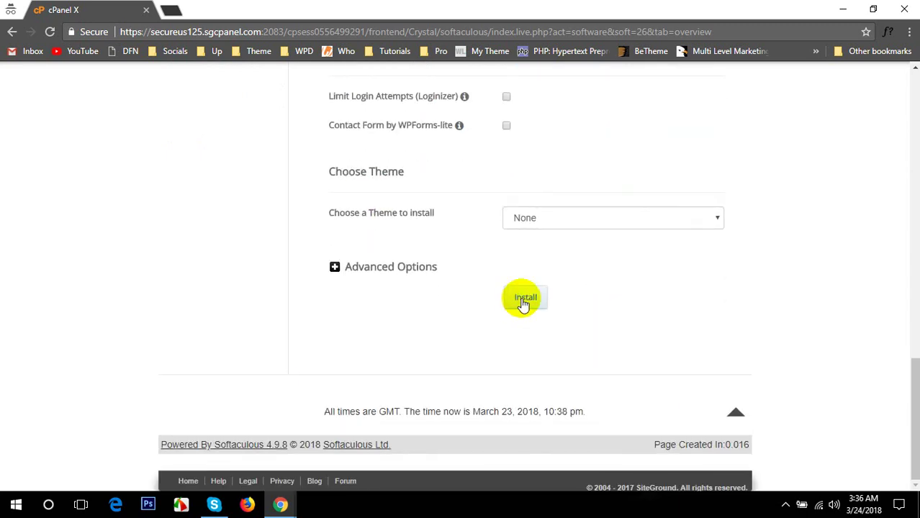
scroll(523, 304, up, 2)
scroll(569, 237, down, 1)
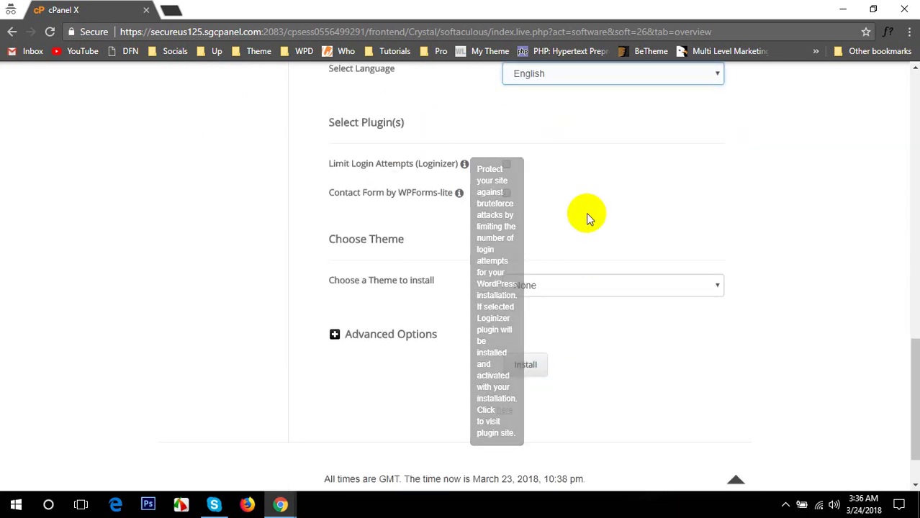
scroll(588, 217, down, 1)
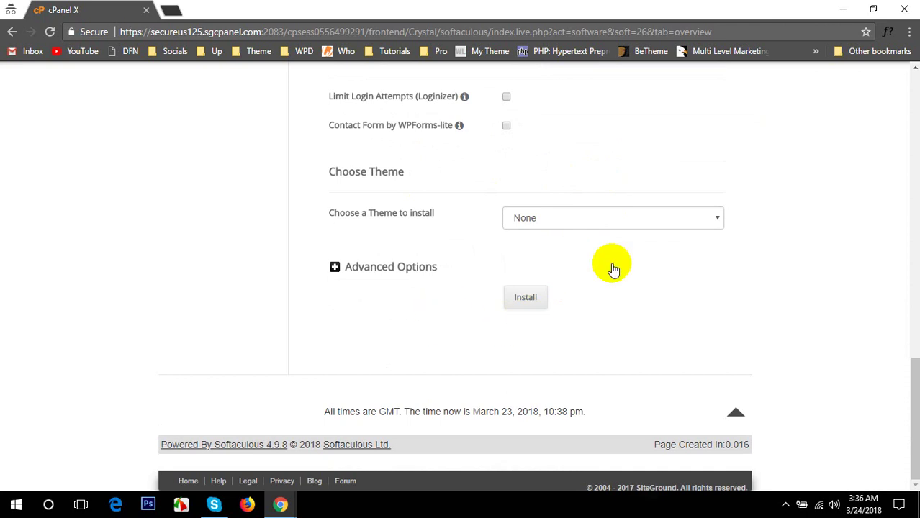
Install WordPress to lifepnsandiego.com/2018 and bring up link options for the admin URL.
click(525, 298)
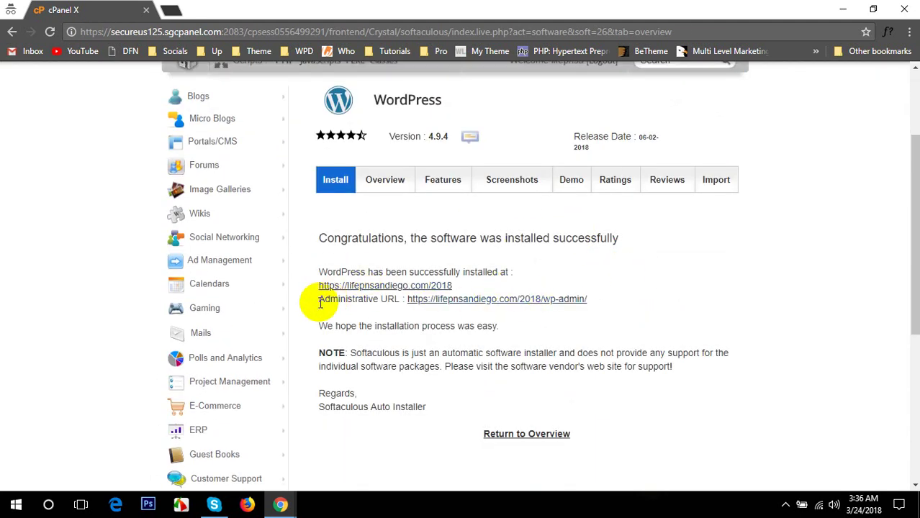
right_click(543, 304)
Open the WordPress Dashboard in a new tab and dismiss the Welcome to WordPress panel.
click(584, 311)
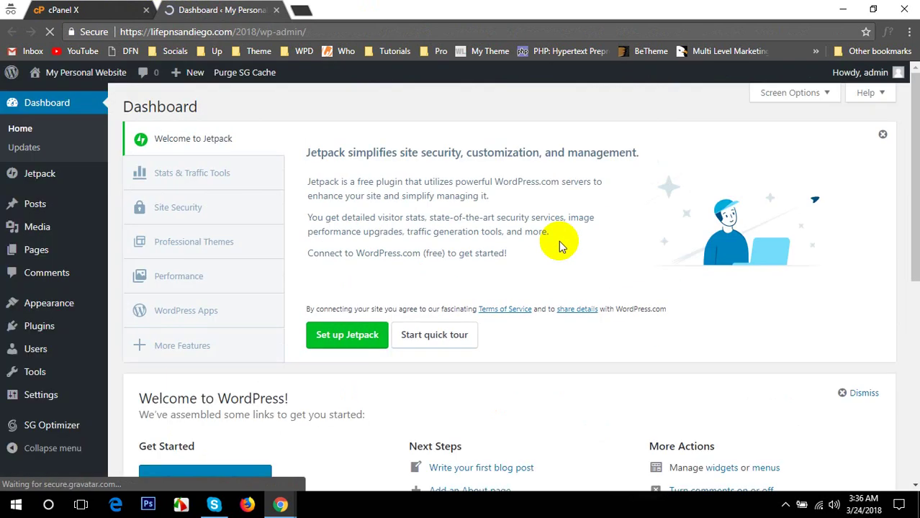
click(864, 151)
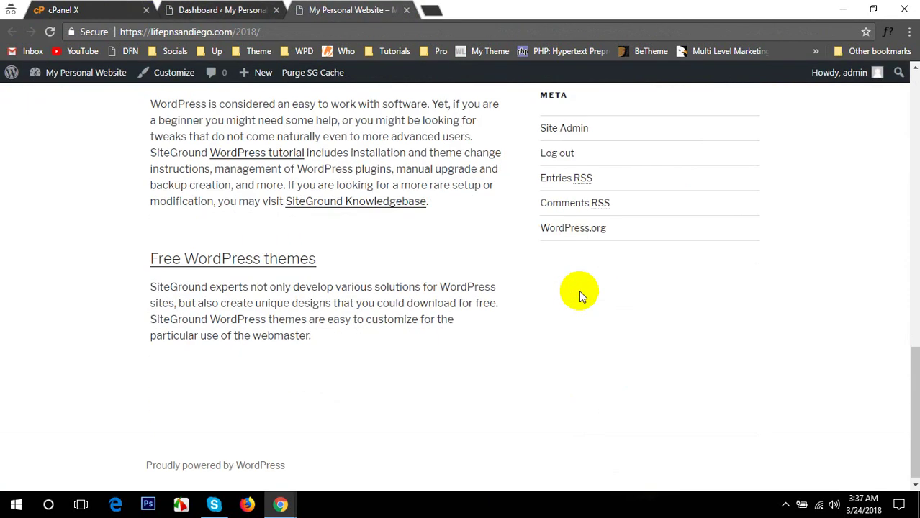
scroll(579, 290, up, 10)
click(220, 8)
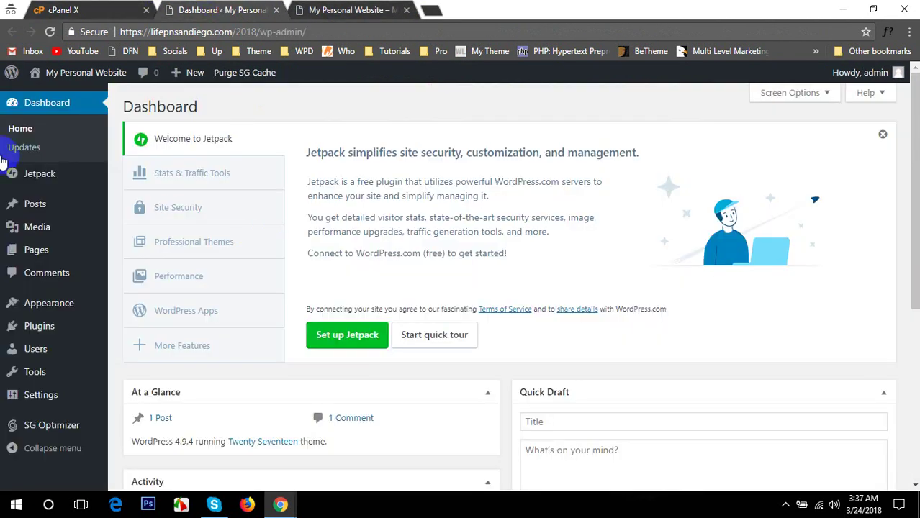
mouse_move(35, 244)
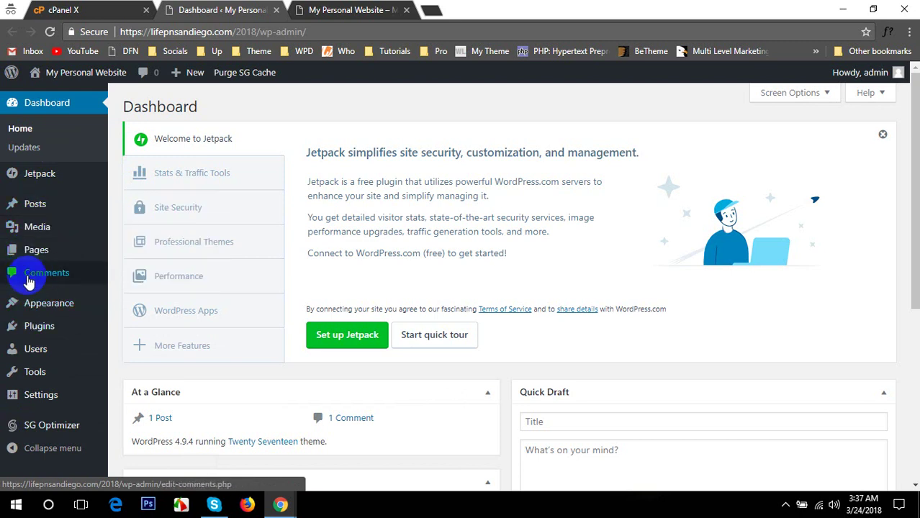
click(306, 9)
click(216, 10)
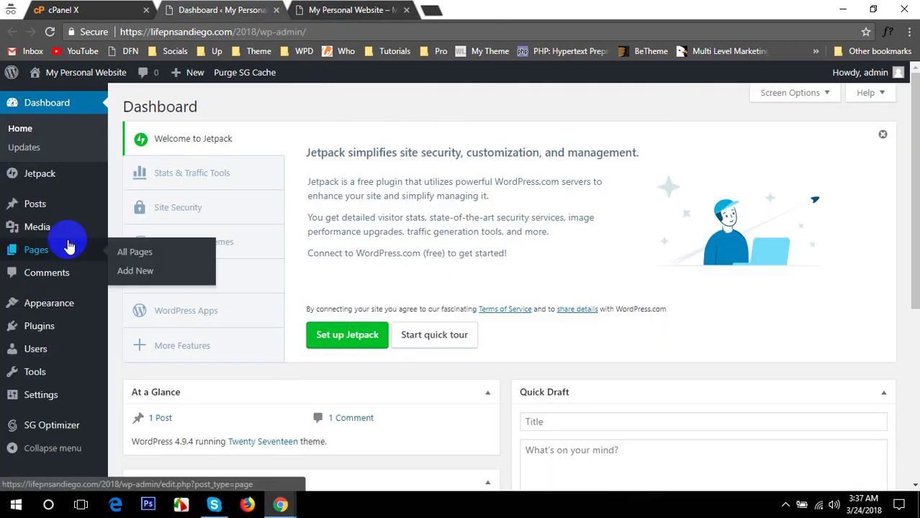
scroll(108, 317, down, 3)
mouse_move(55, 337)
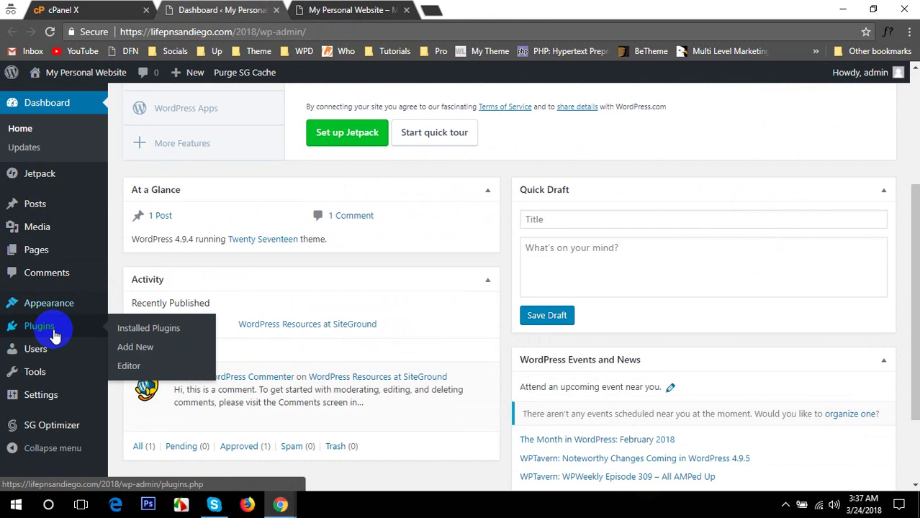
scroll(55, 337, up, 3)
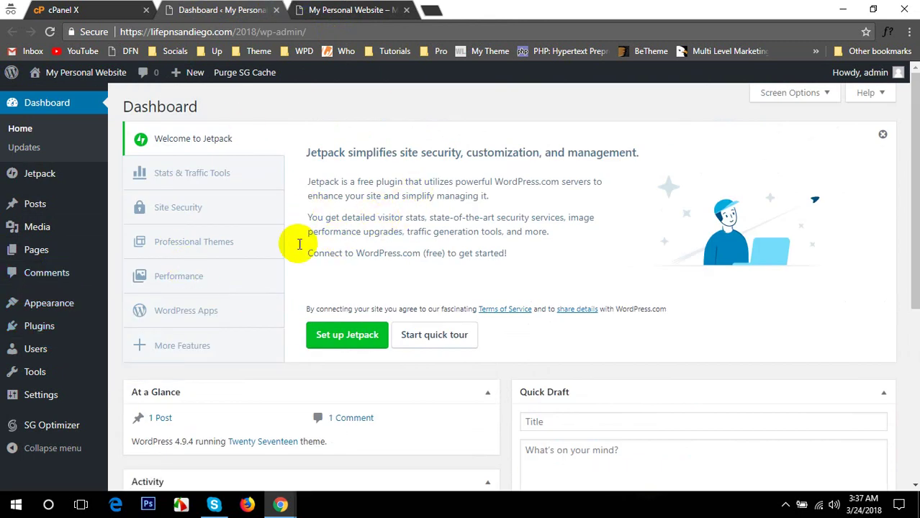
click(349, 13)
click(263, 10)
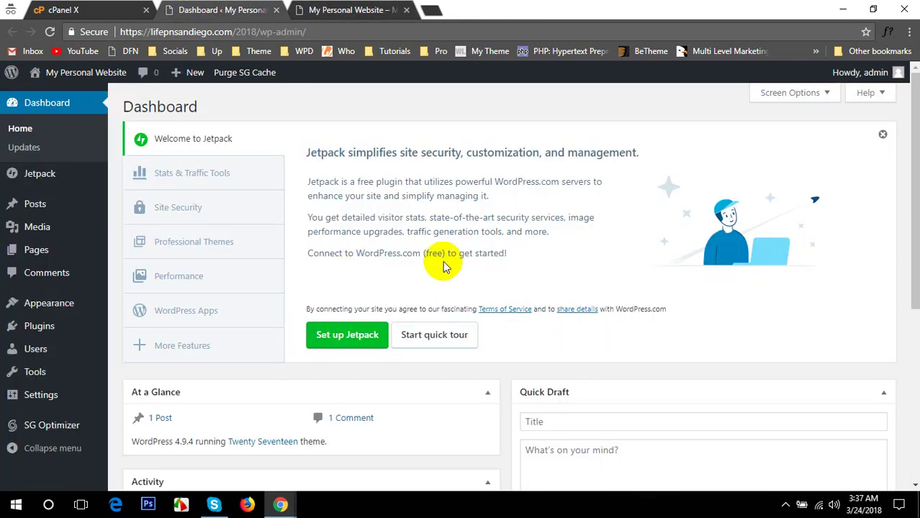
click(349, 7)
key(ctrl+shift+Tab)
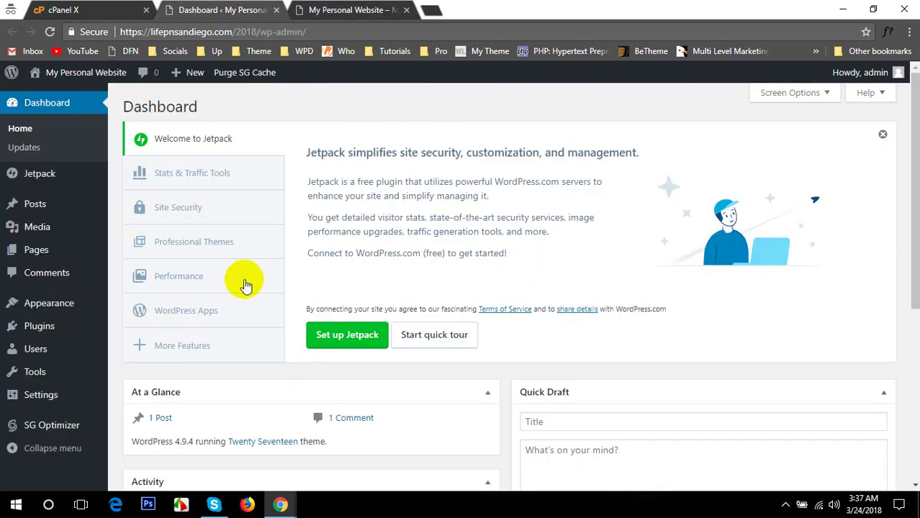
scroll(244, 285, down, 4)
scroll(294, 310, up, 4)
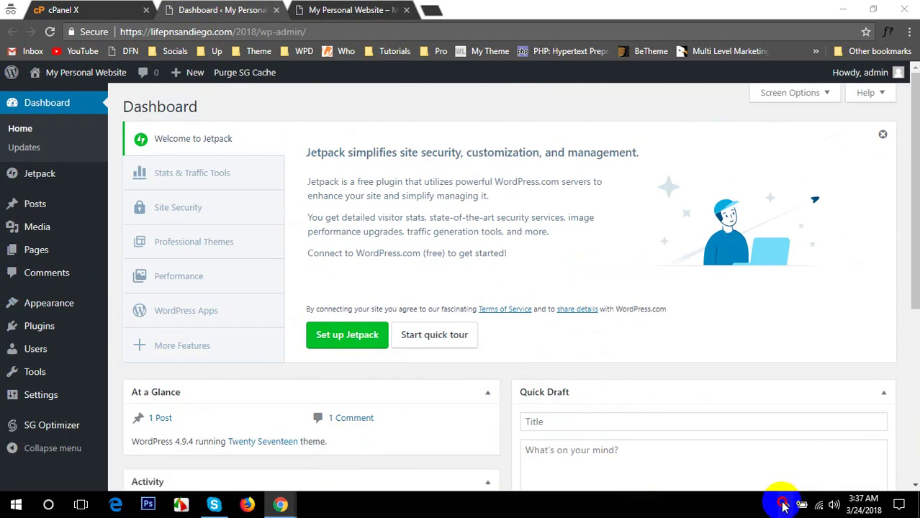